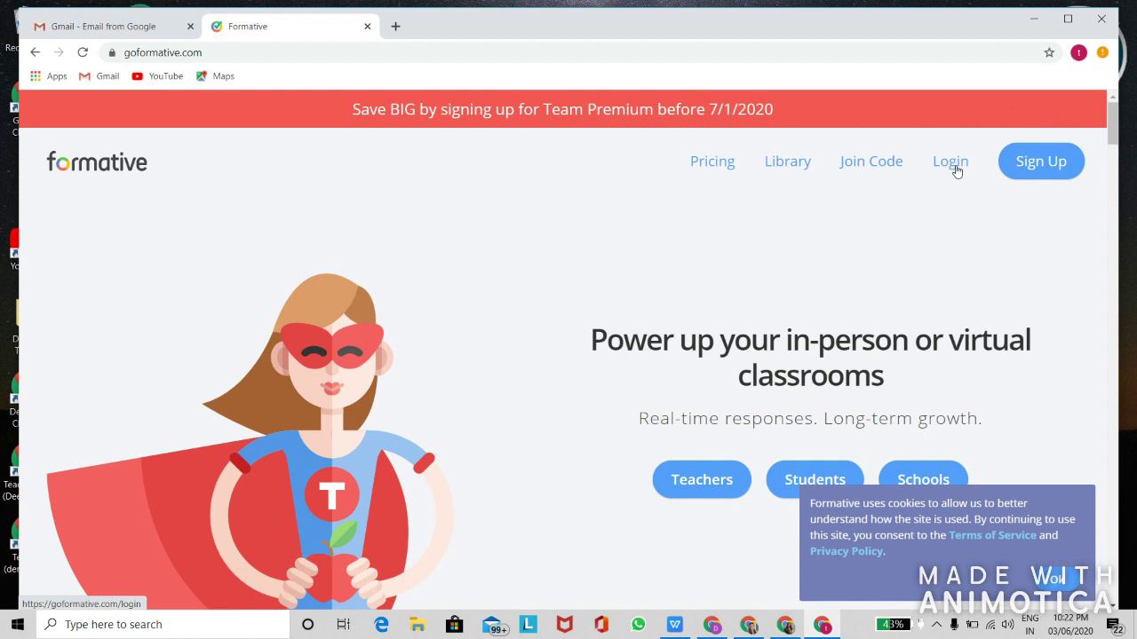
Step: Accept the cookie notice and open the teacher version of the sign-up form
left_click(953, 165)
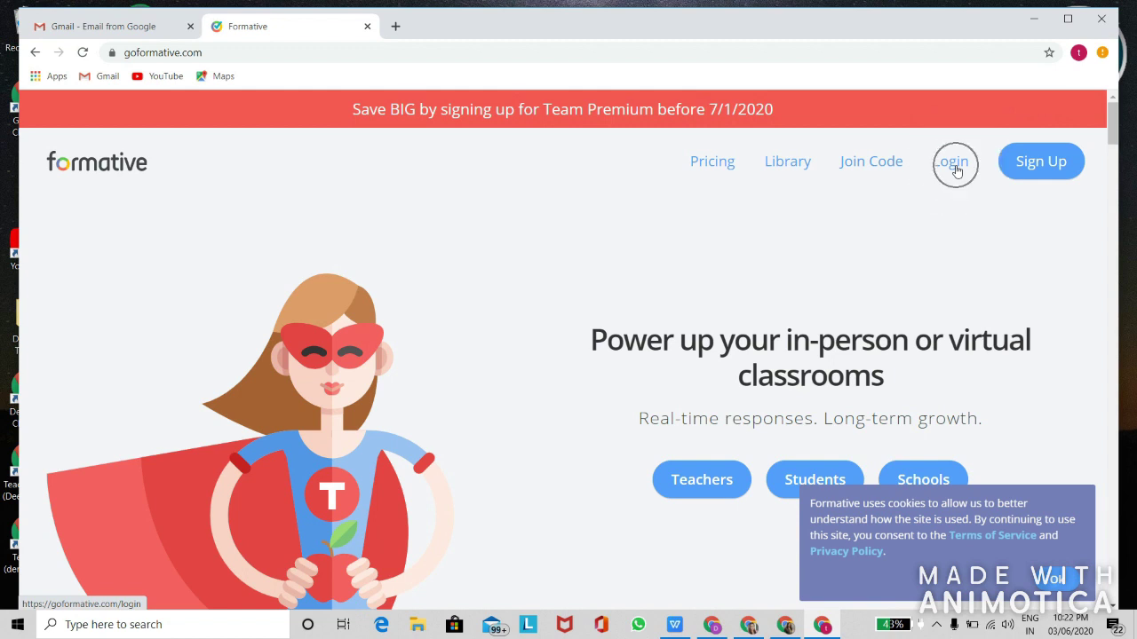
left_click(875, 168)
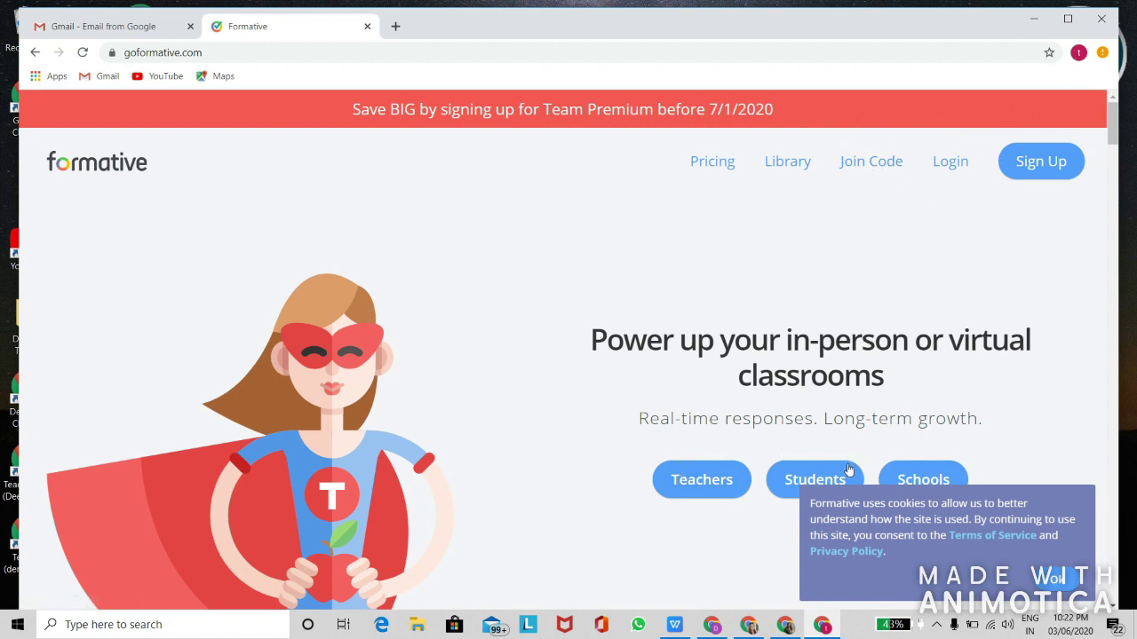
left_click(1056, 582)
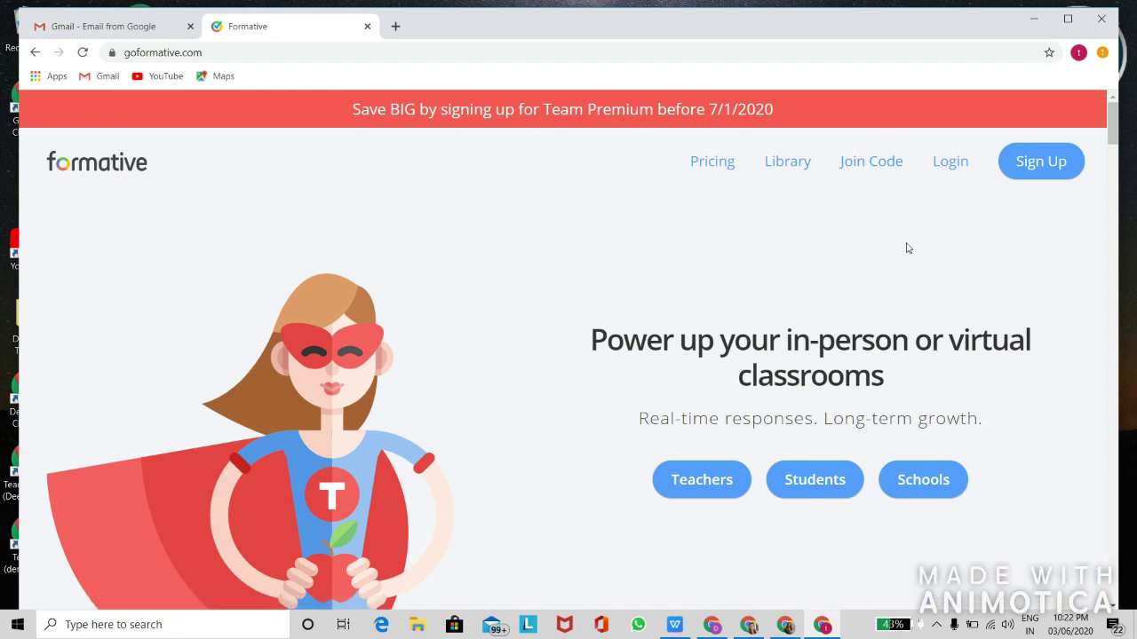
left_click(1042, 175)
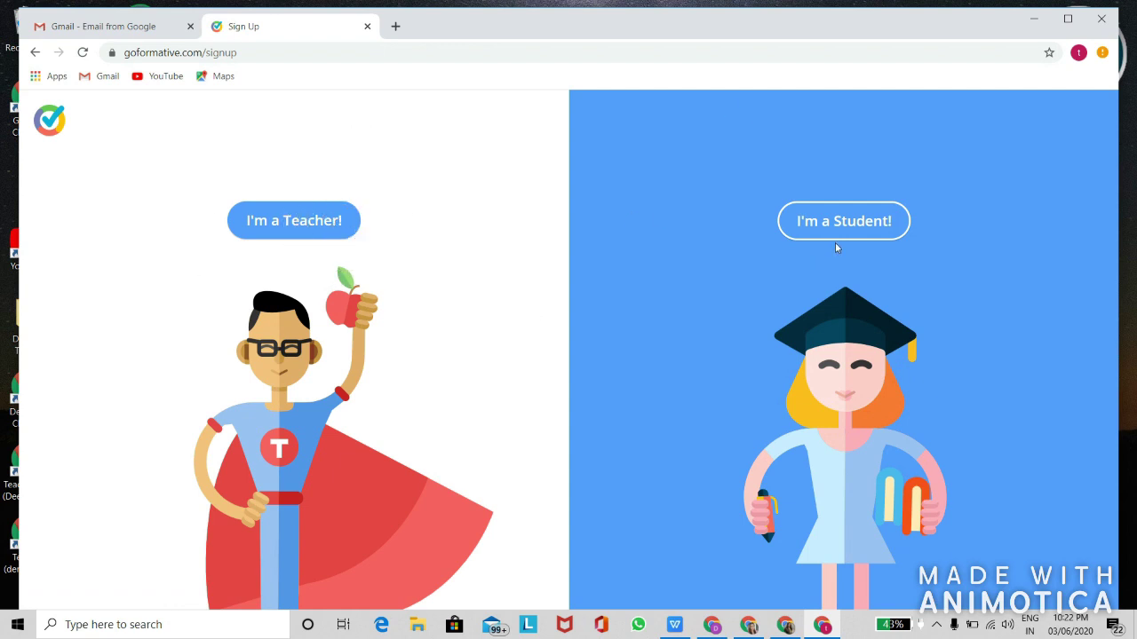
left_click(279, 221)
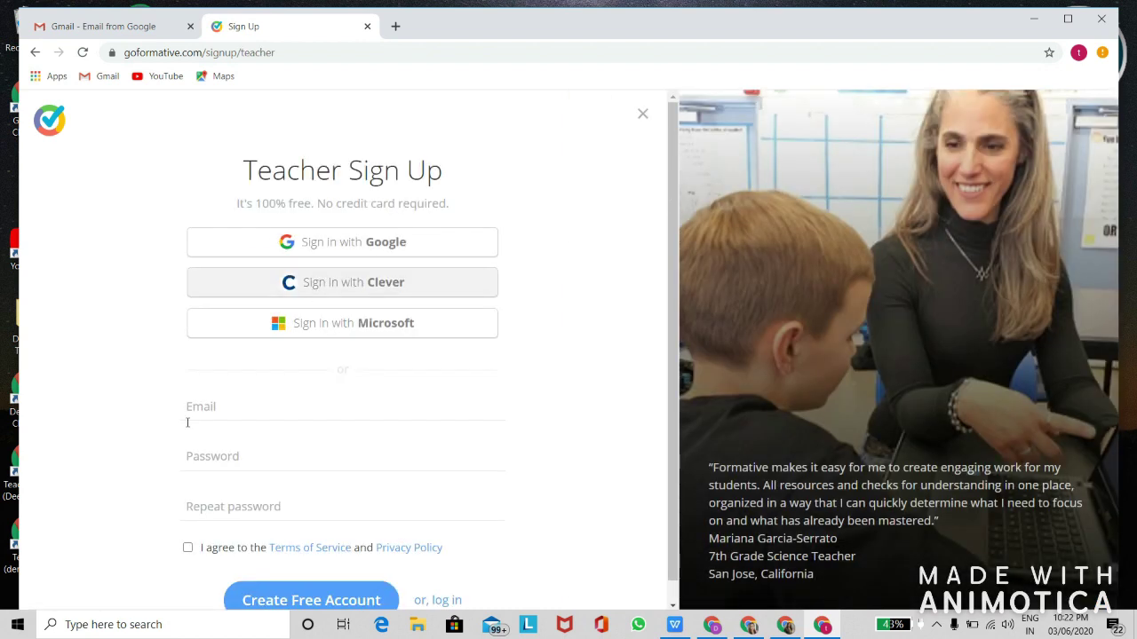
Step: Sign up with the existing Google account and allow Formative to access its Google Classroom classes and rosters
left_click(426, 238)
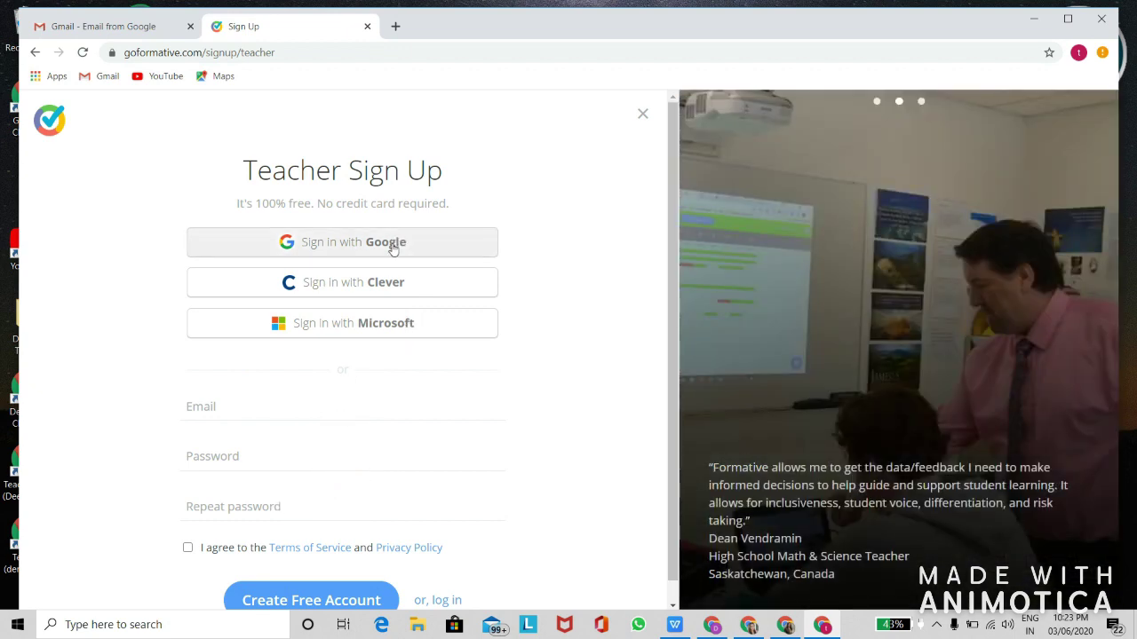
left_click(394, 248)
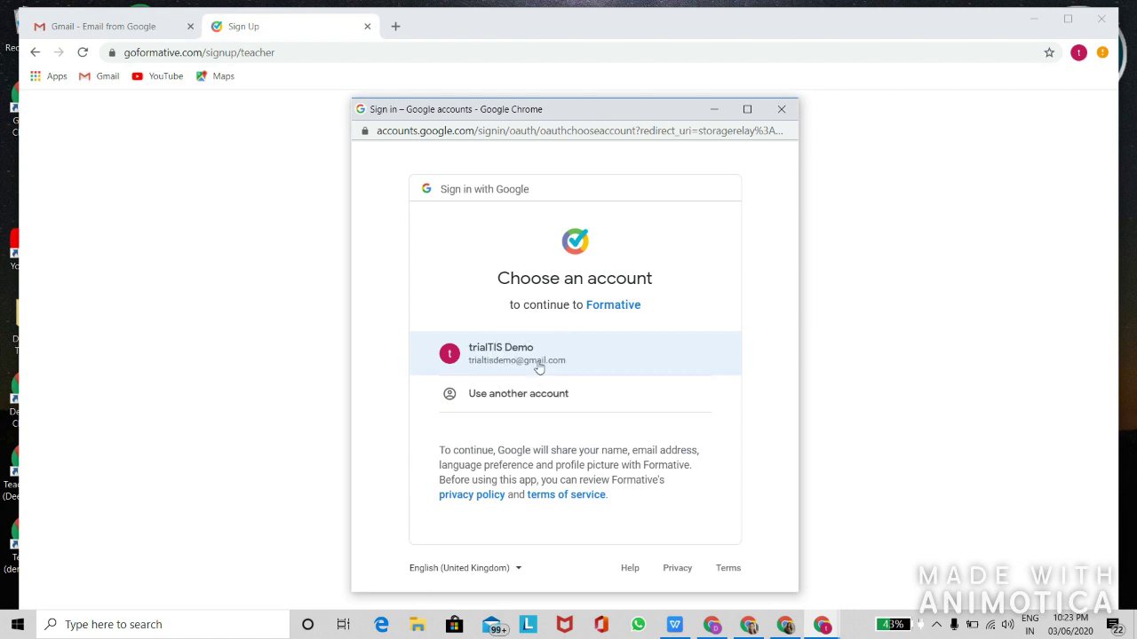
left_click(538, 366)
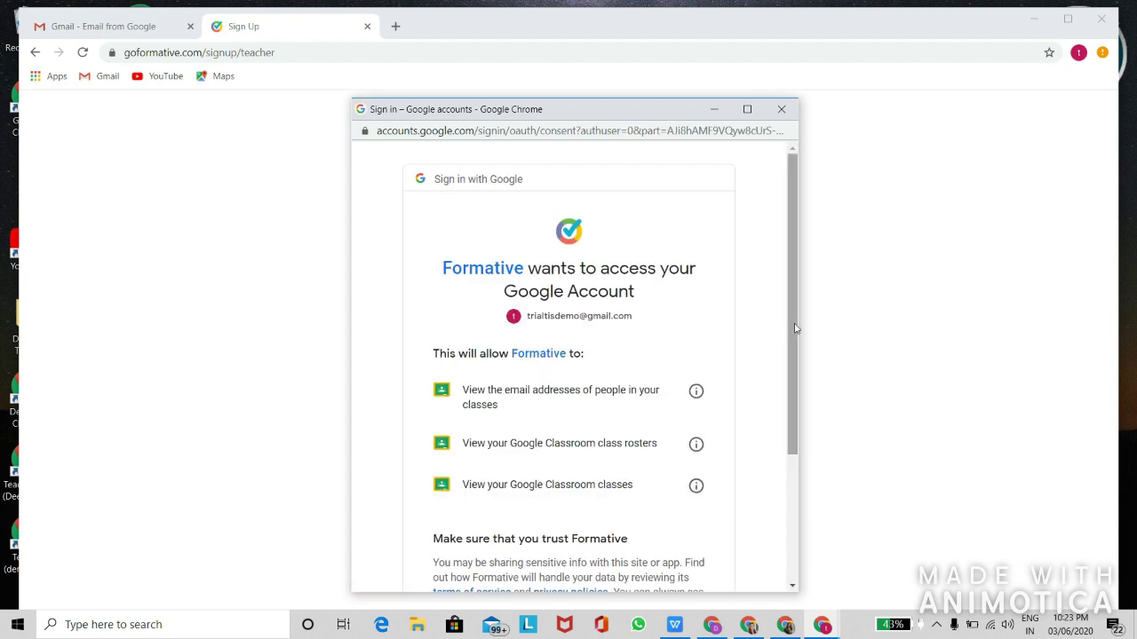
left_click_drag(797, 331, 794, 429)
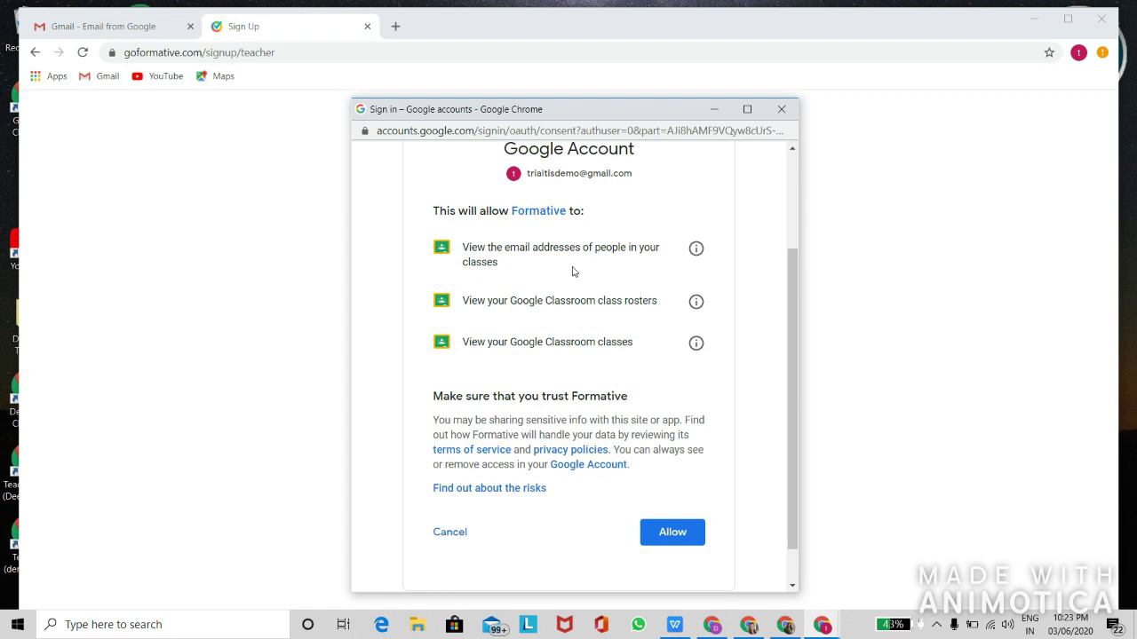
left_click(533, 326)
left_click(667, 537)
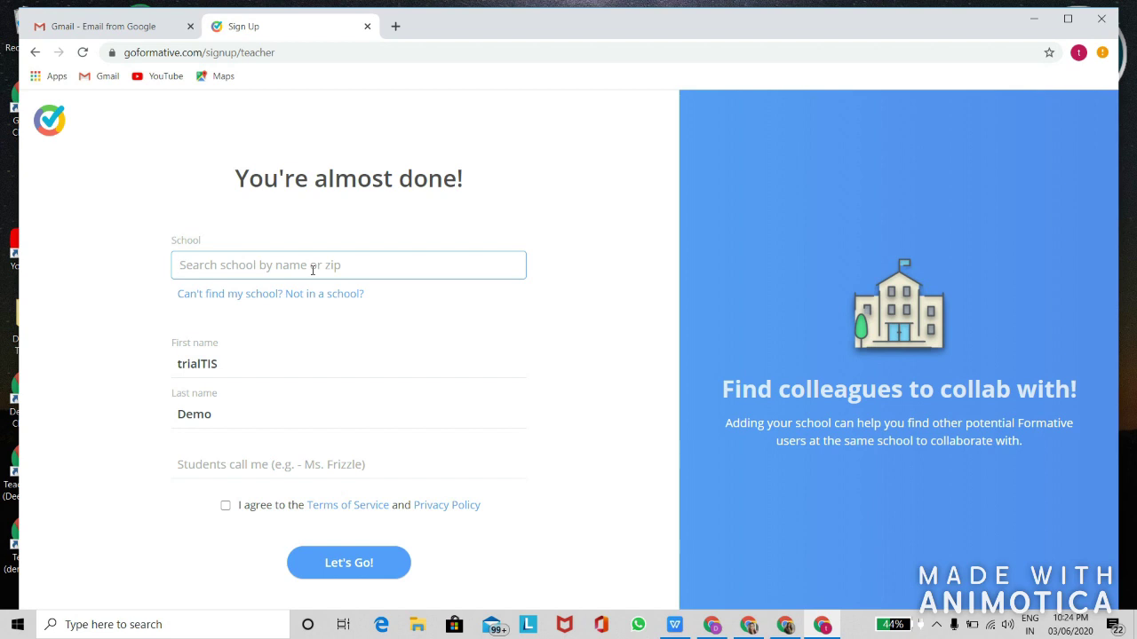
Step: Enter the school manually with the name DNY, the city Pune and the country India
left_click(246, 294)
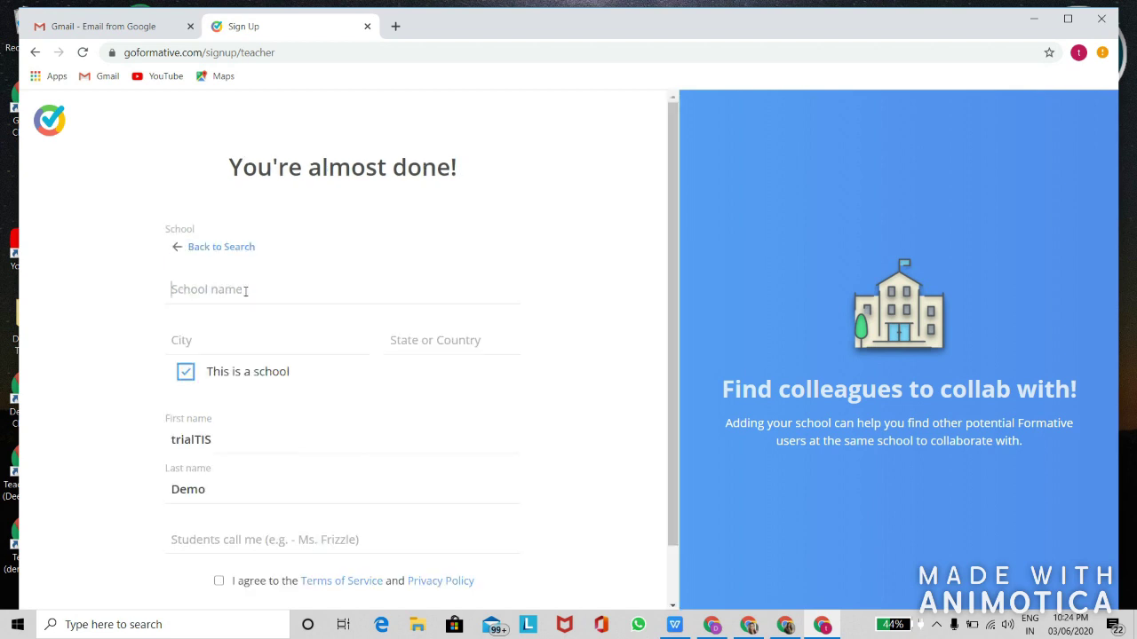
left_click(234, 282)
type("DNY")
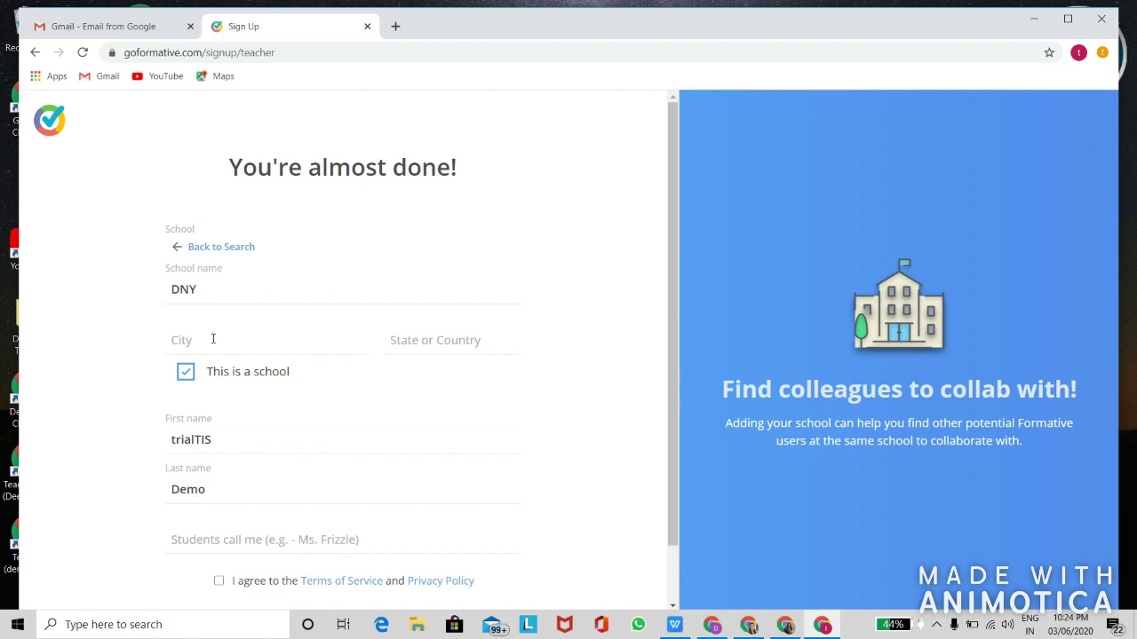
left_click(212, 342)
type("Pune")
left_click(428, 342)
type("India")
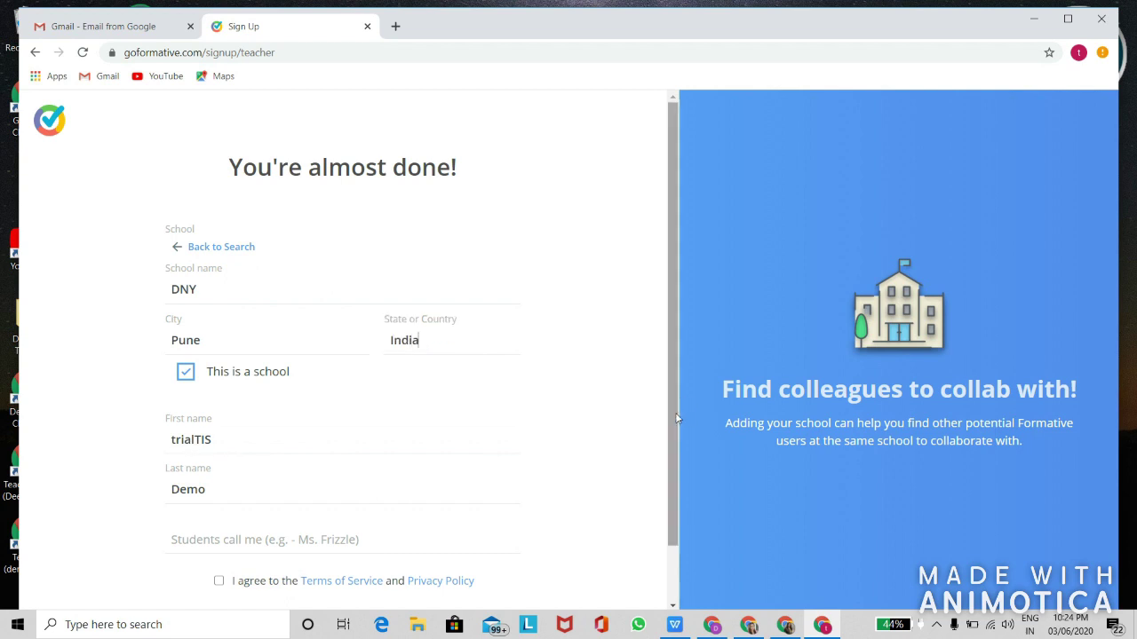
Step: Fill in the teacher's nickname for students, agree to the Terms of Service and Privacy Policy, and submit the sign-up form
scroll(407, 459, "down", 1)
left_click(405, 471)
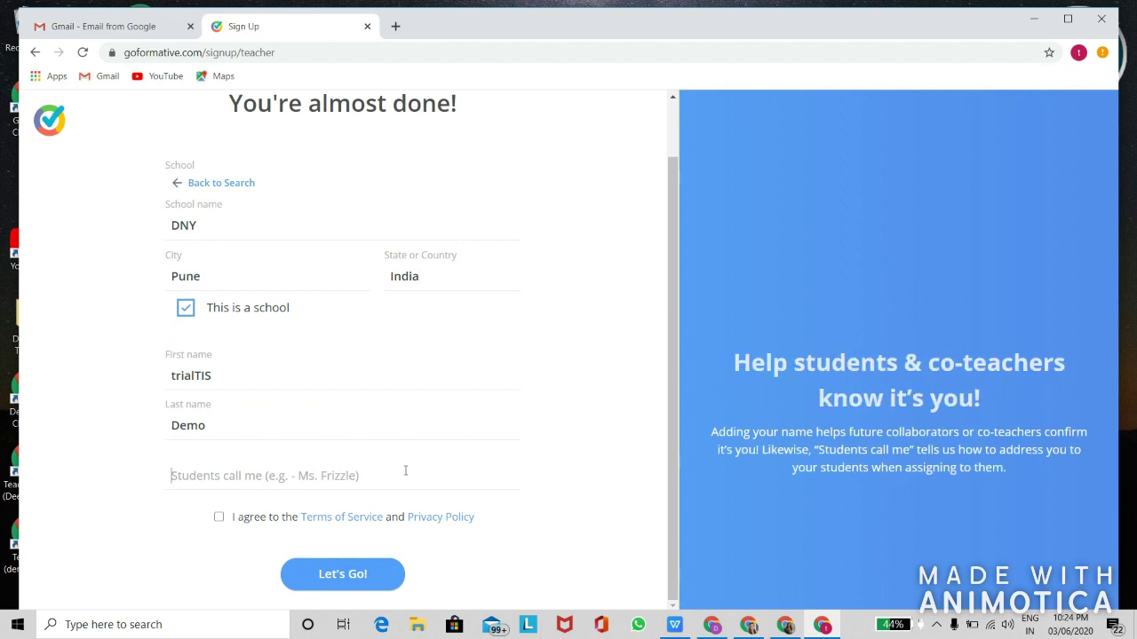
type("Ms. D")
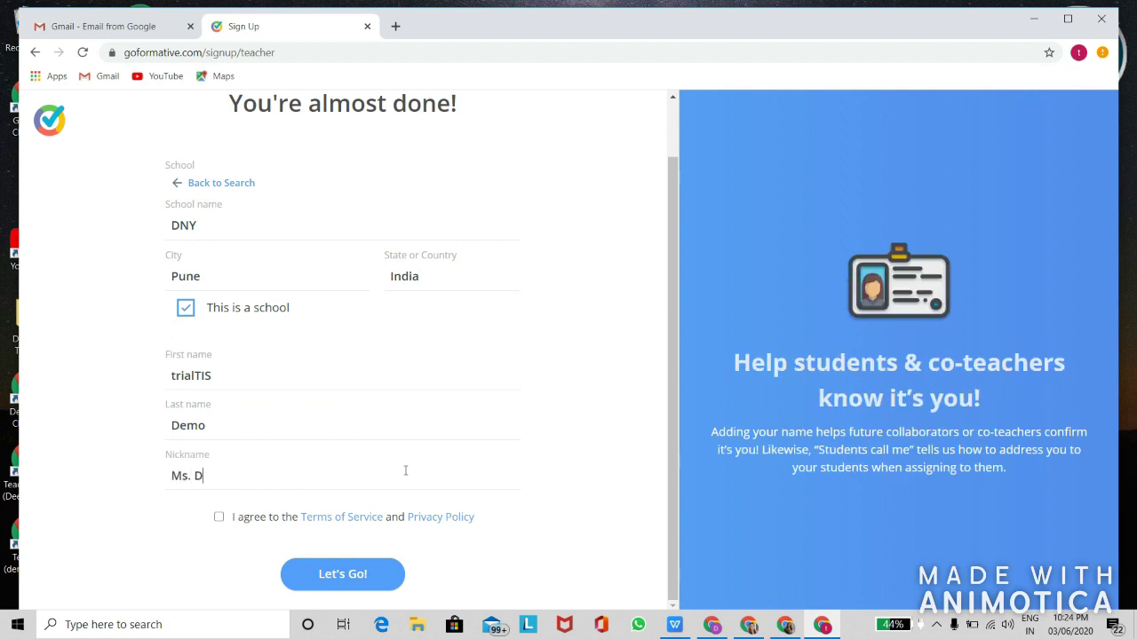
left_click(222, 523)
left_click(370, 579)
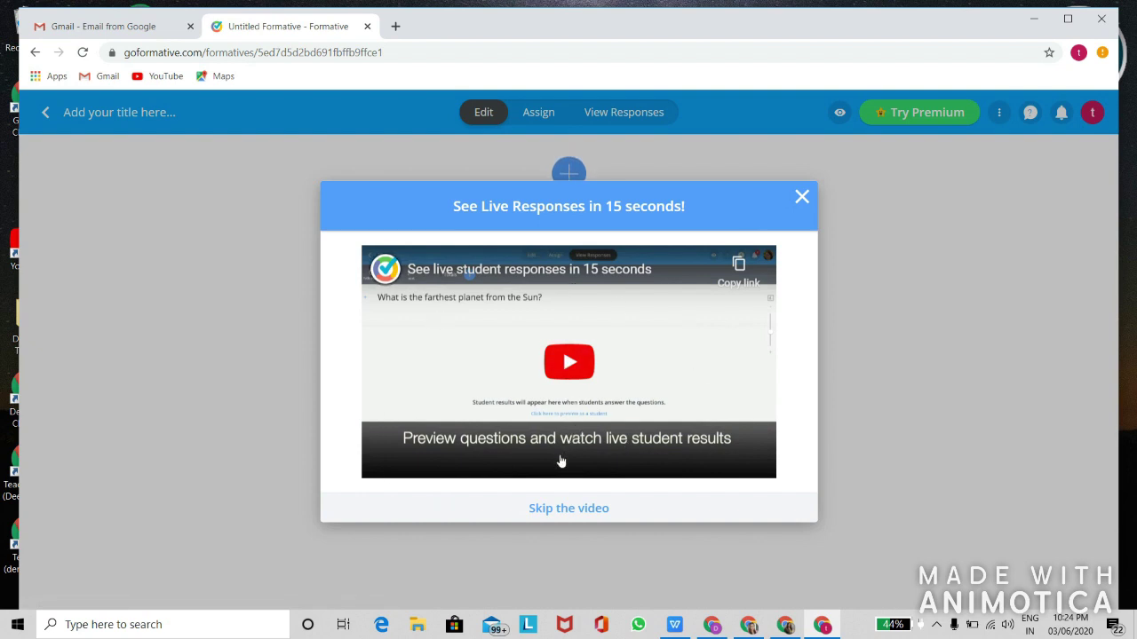
Step: Close the introductory video and title the new formative "Nouns"
left_click(576, 364)
left_click(801, 196)
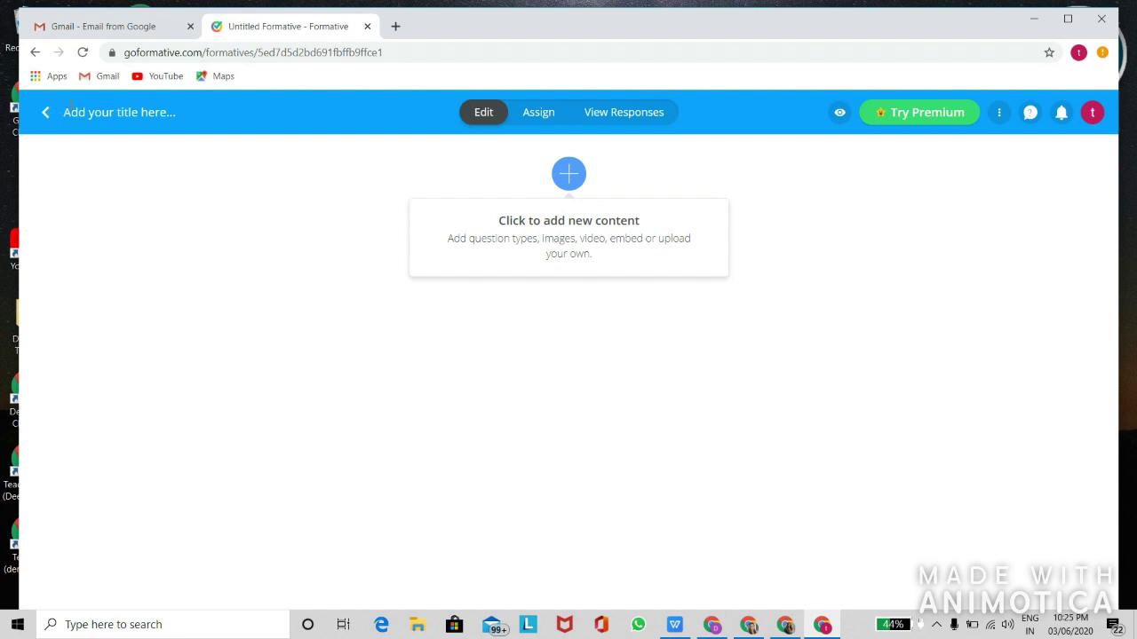
key("ctrl")
key("ctrl")
key("ctrl")
key("ctrl")
left_click(104, 112)
type("Nouns")
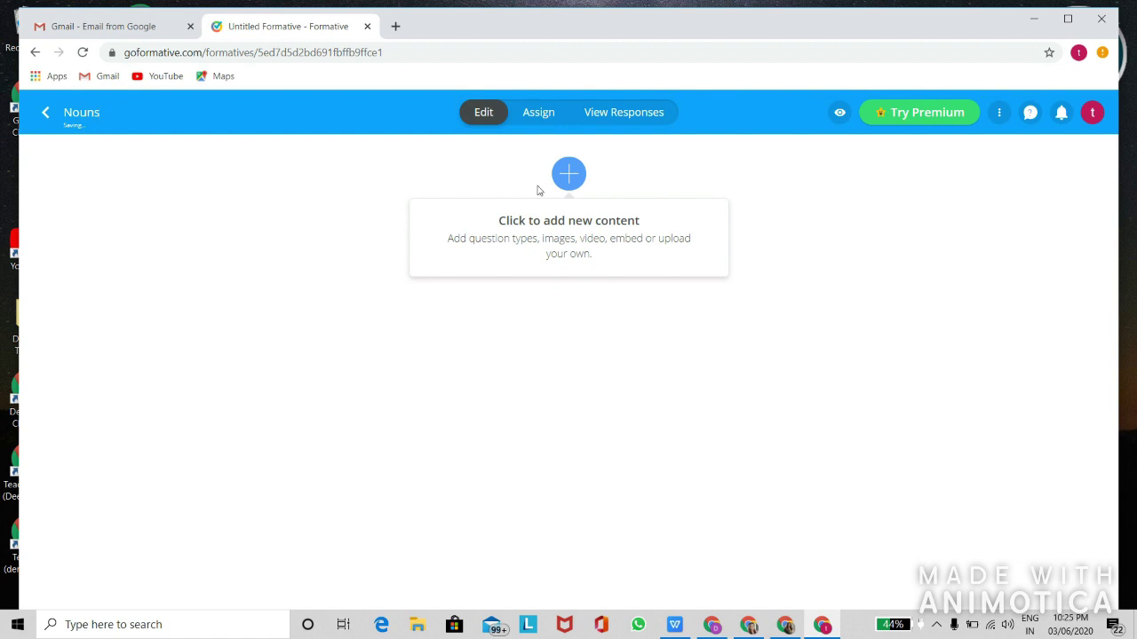
Step: Review the available content and question types, and add a Multiple Choice question to the formative
left_click(572, 186)
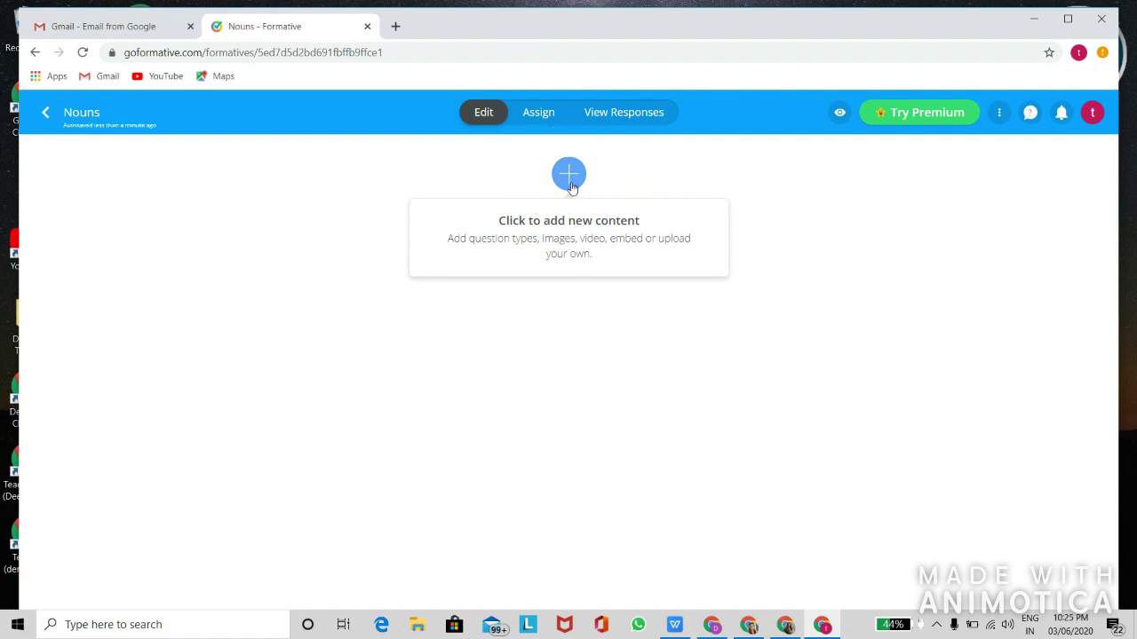
left_click(572, 185)
left_click(571, 179)
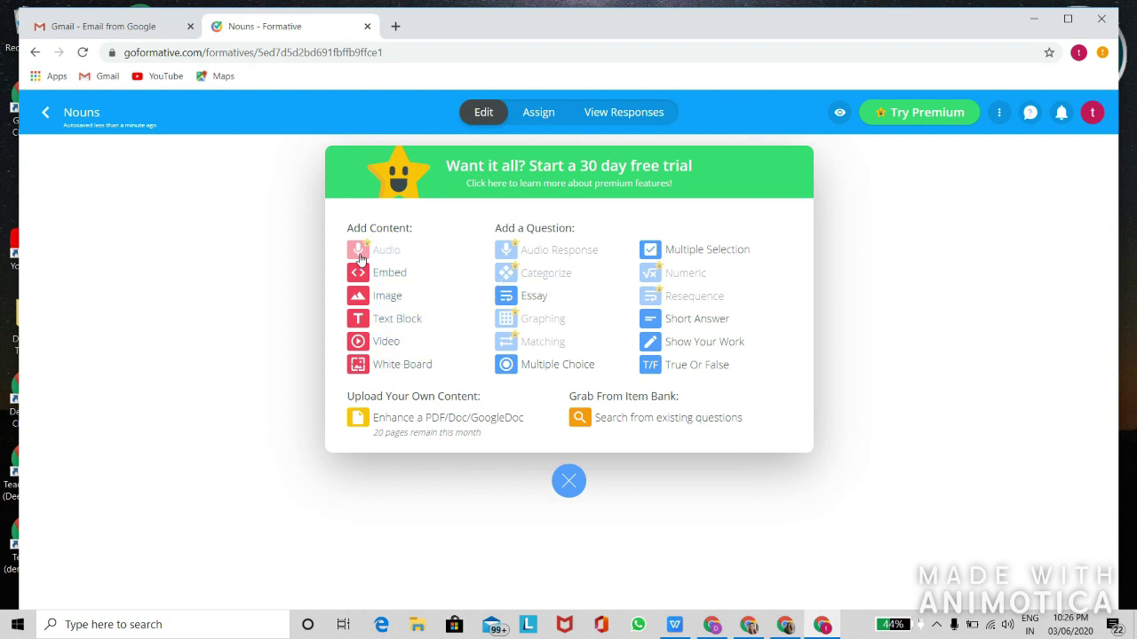
left_click(526, 279)
key("ctrl")
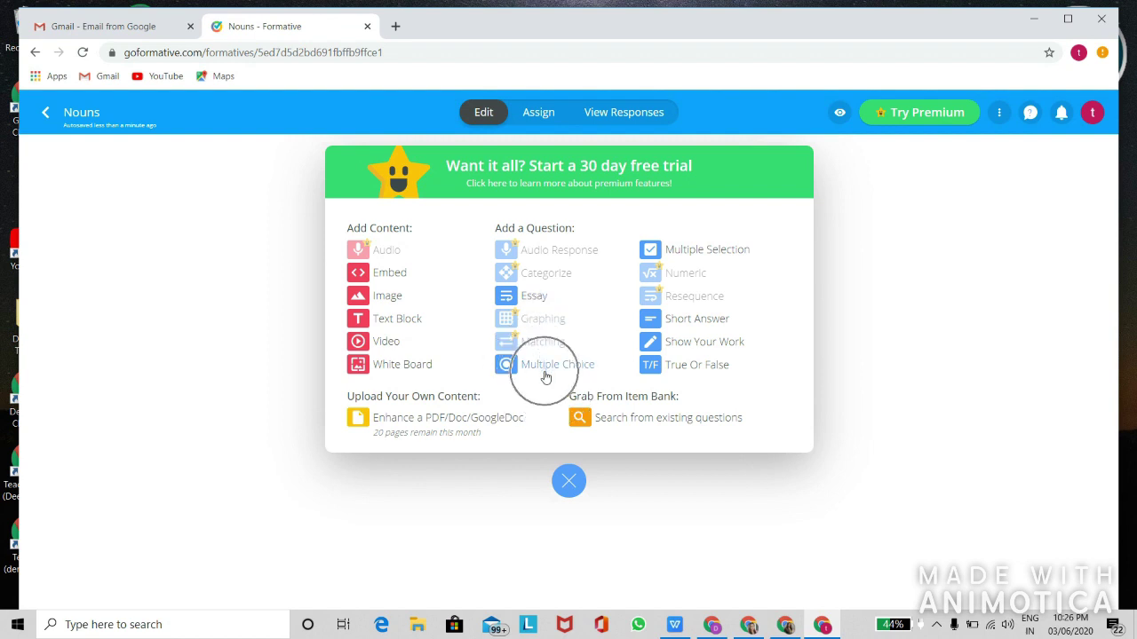
key("ctrl")
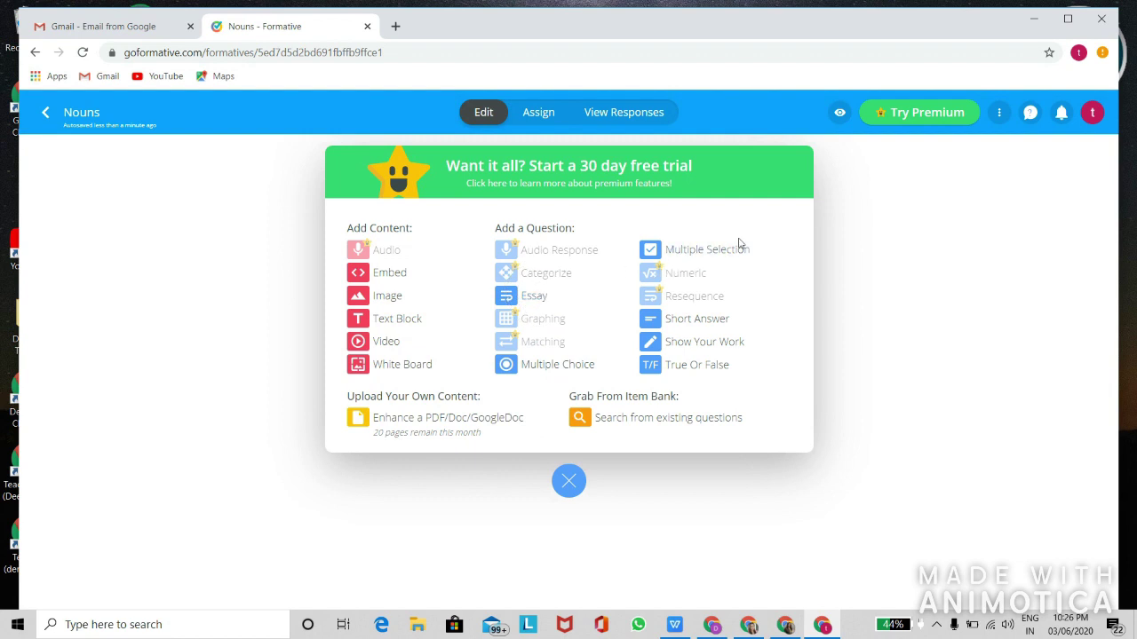
key("ctrl")
key("ctrl")
key("ctrl")
key("ctrl")
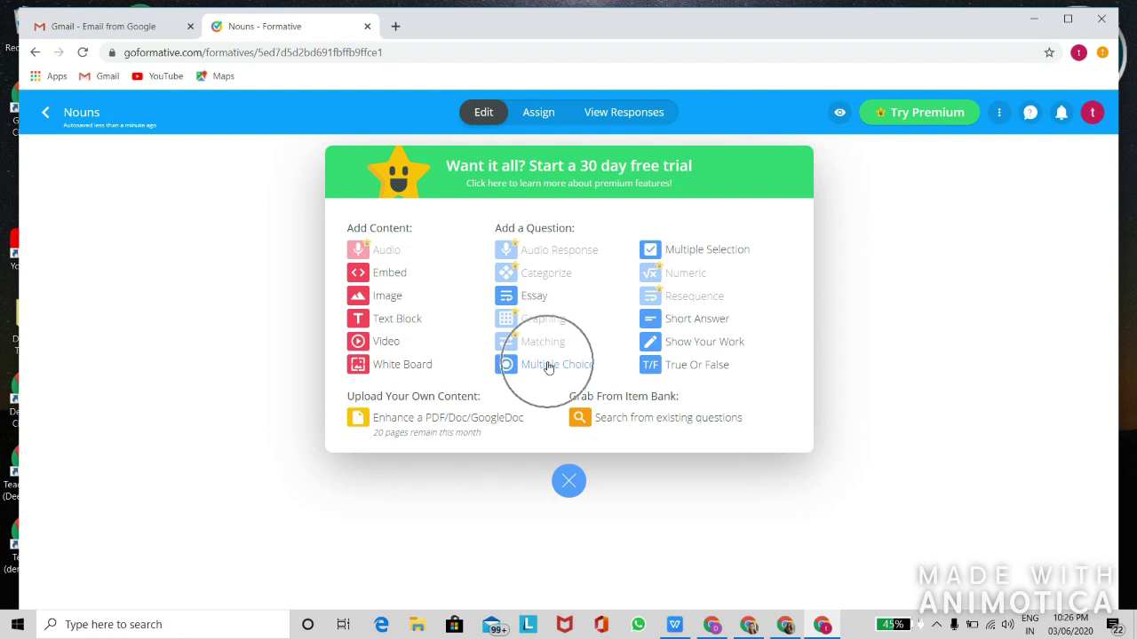
left_click(547, 365)
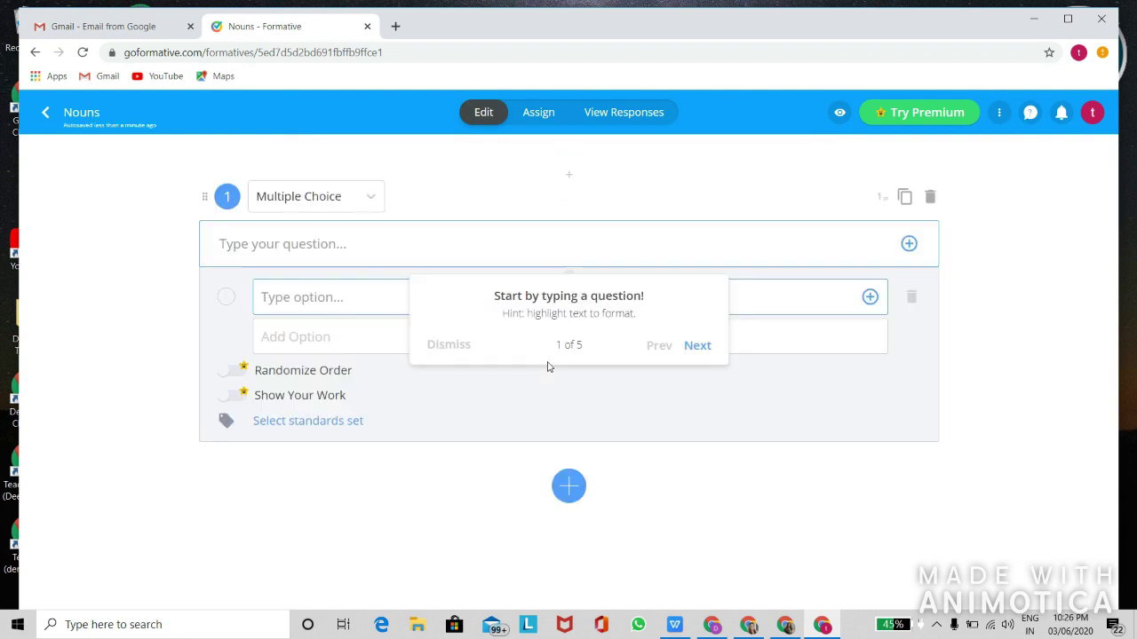
Step: Go through all five question-editor tips and close the tour
left_click(344, 245)
key("ctrl+a")
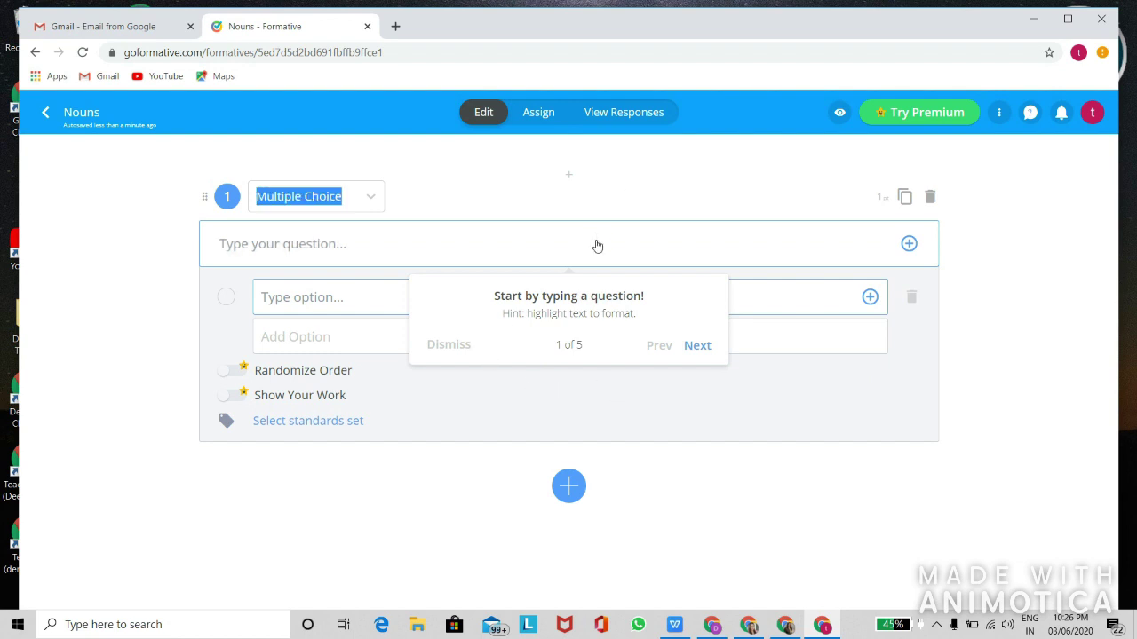
left_click(697, 345)
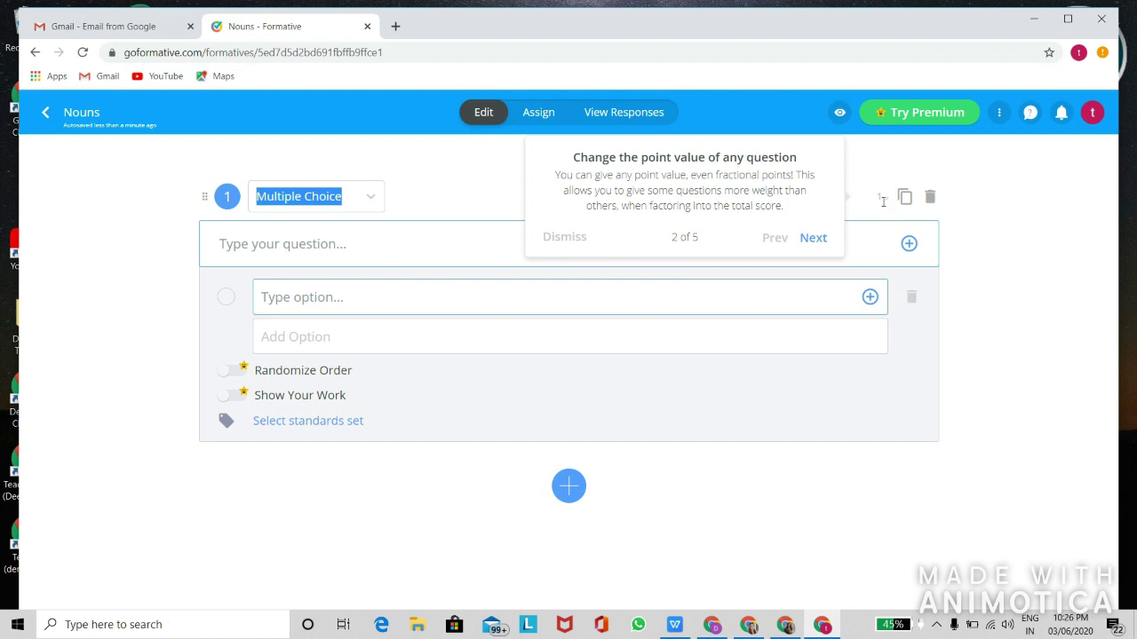
left_click(820, 238)
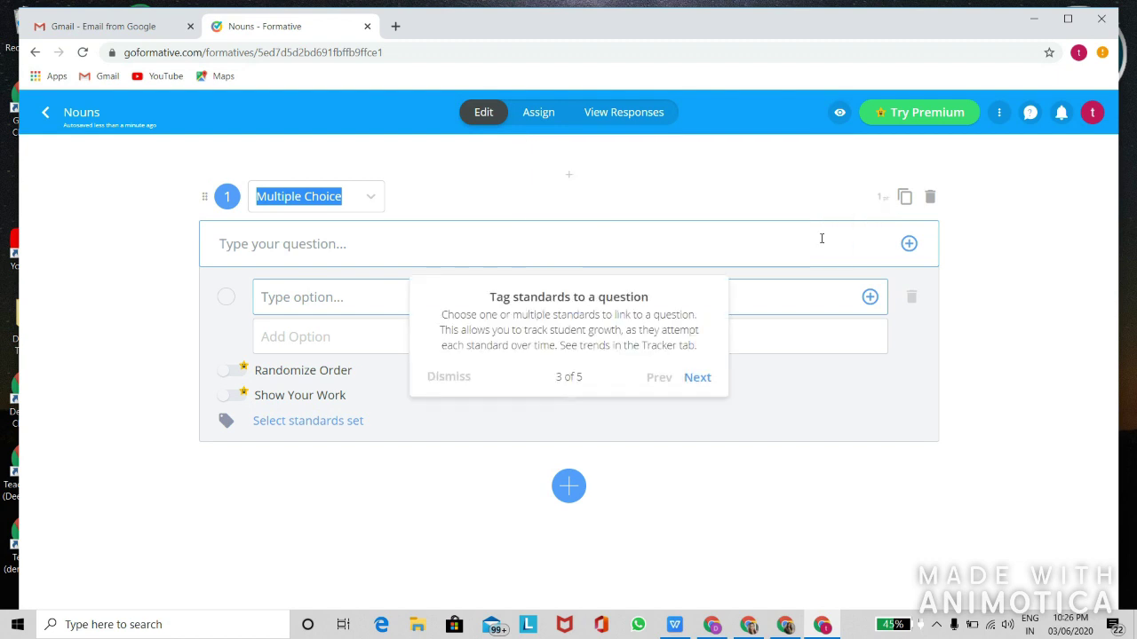
left_click(695, 379)
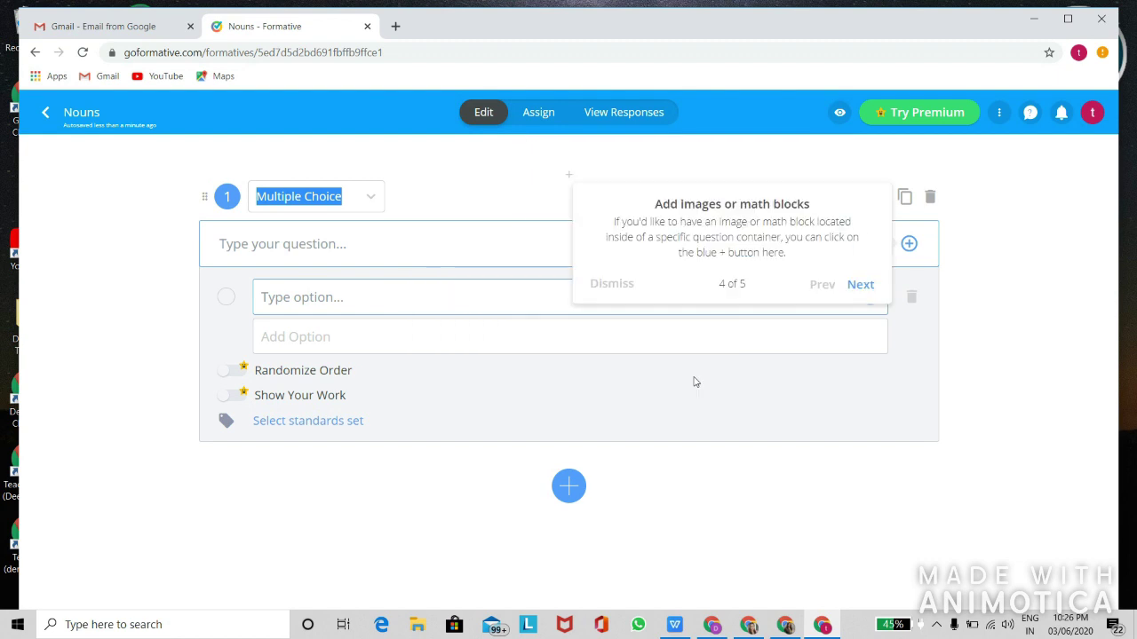
left_click(867, 285)
left_click(672, 238)
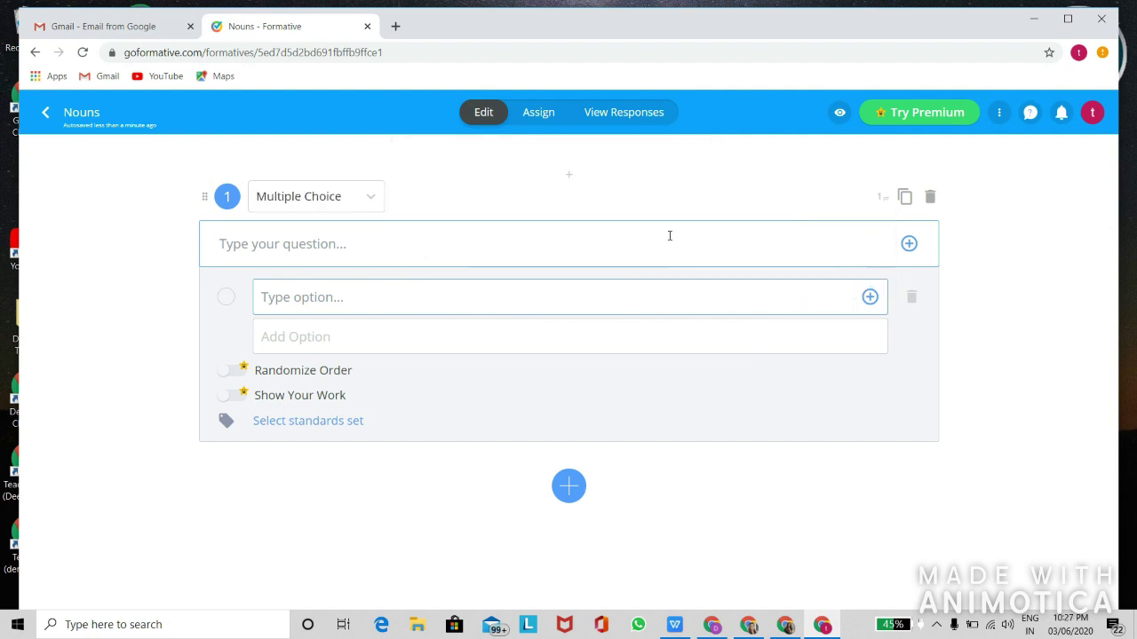
Step: Write the question "Is a car a" with the answer options "Proper noun" and "common noun"
left_click(574, 237)
type("Is a")
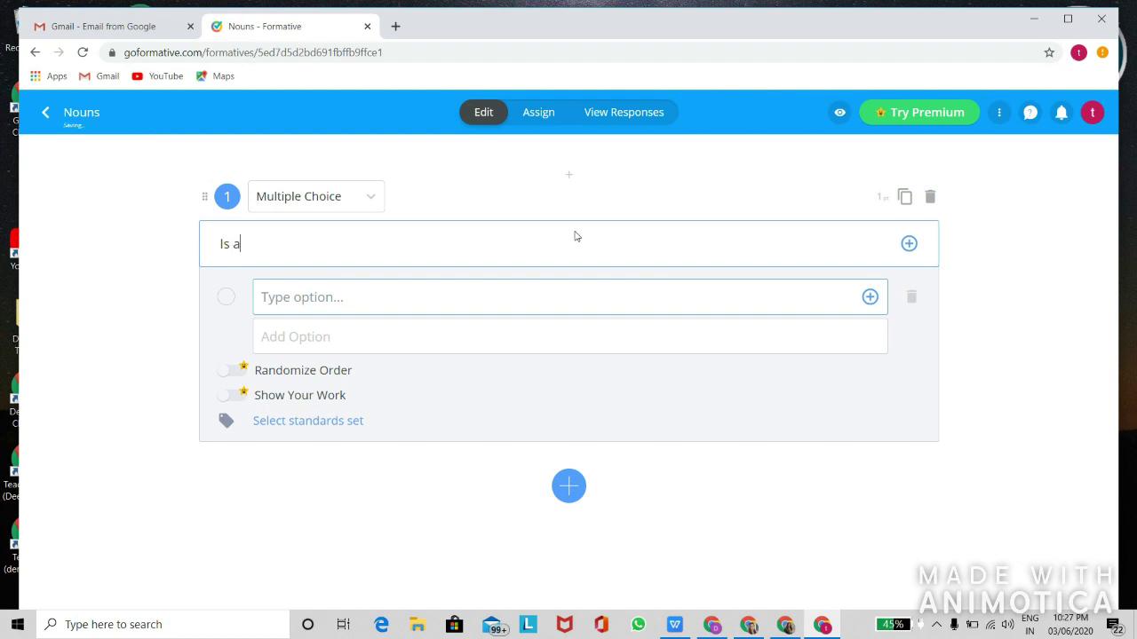
type(" car a")
left_click(547, 307)
type("Pro")
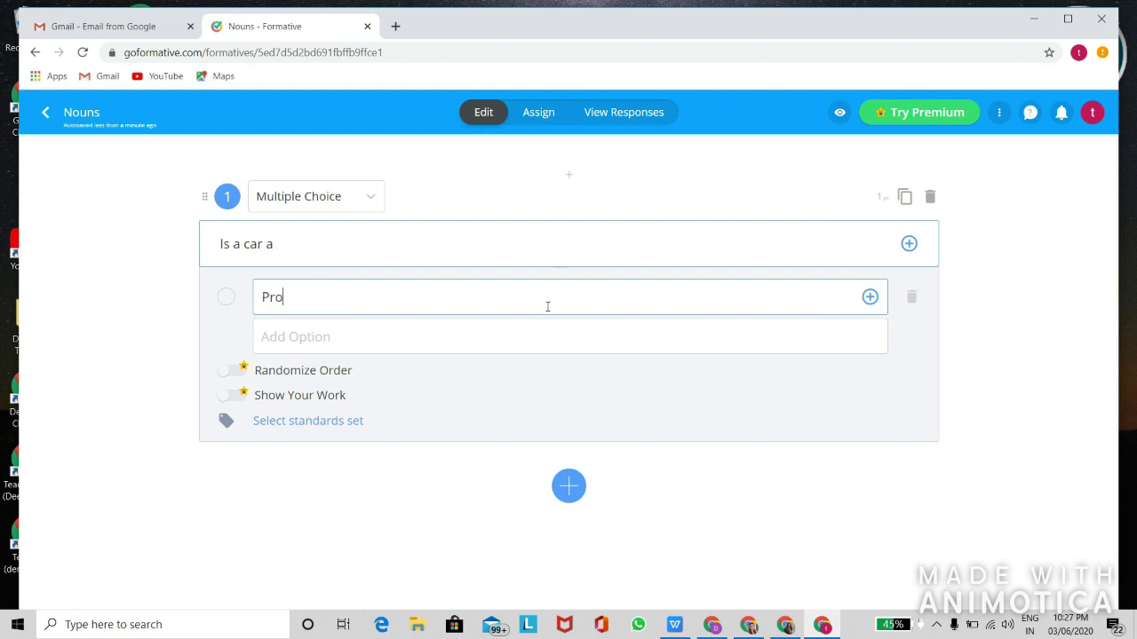
type("per noun")
left_click(541, 330)
type("common")
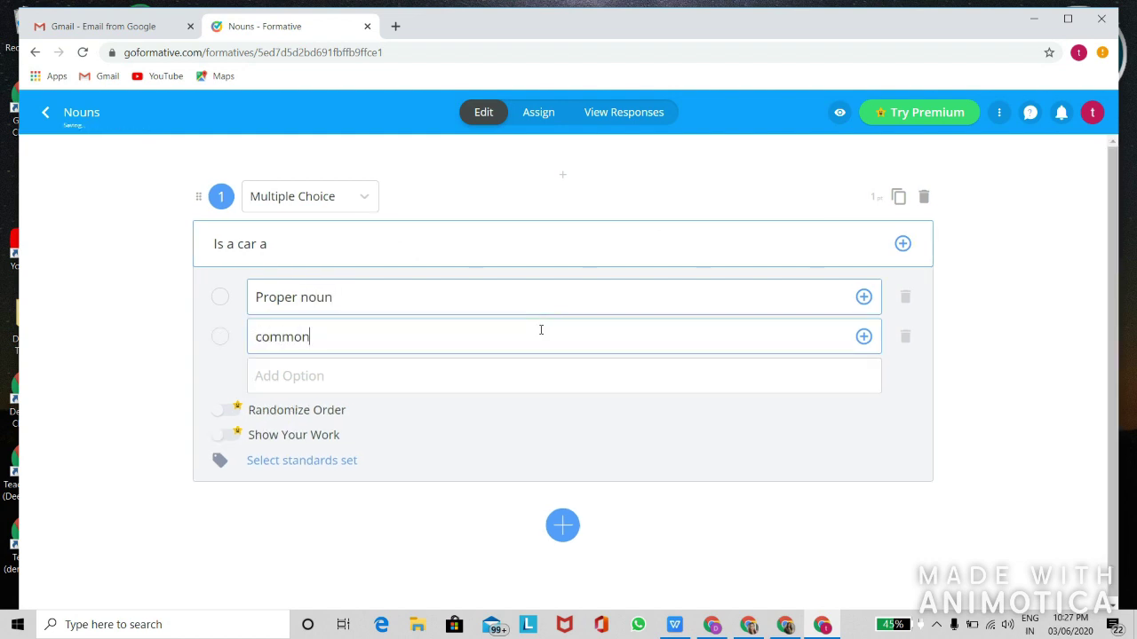
type(" noun")
Step: Change the first option to lowercase "proper noun" and mark "common noun" as the correct answer
left_click(262, 296)
key("BackSpace")
type("p")
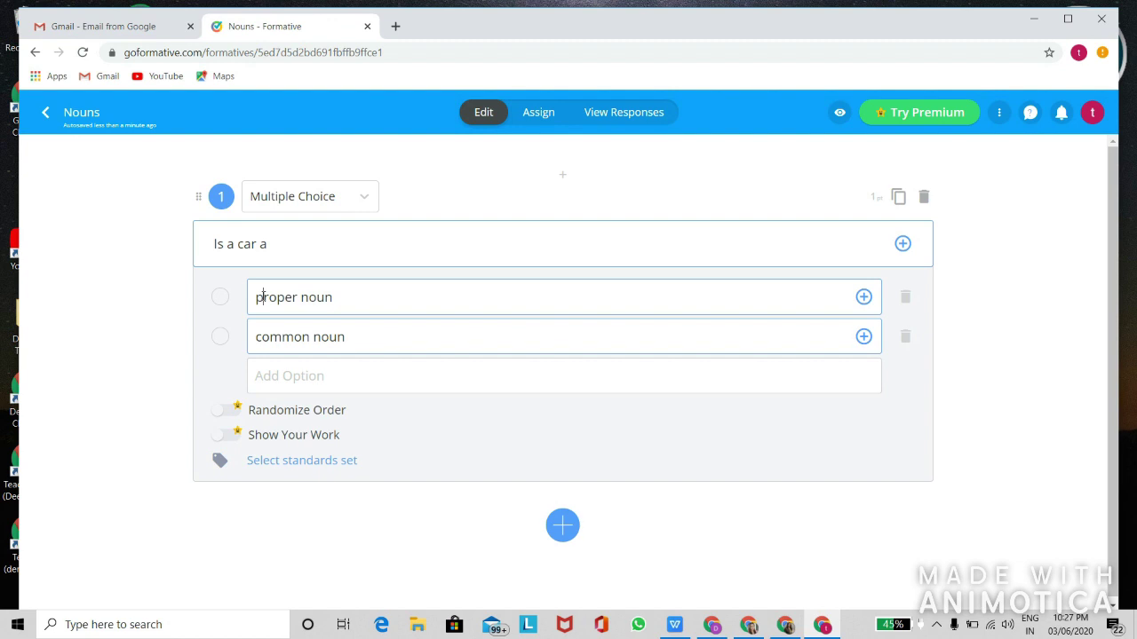
left_click(222, 337)
left_click(221, 335)
Step: Add an Essay question below the multiple-choice question
left_click(563, 526)
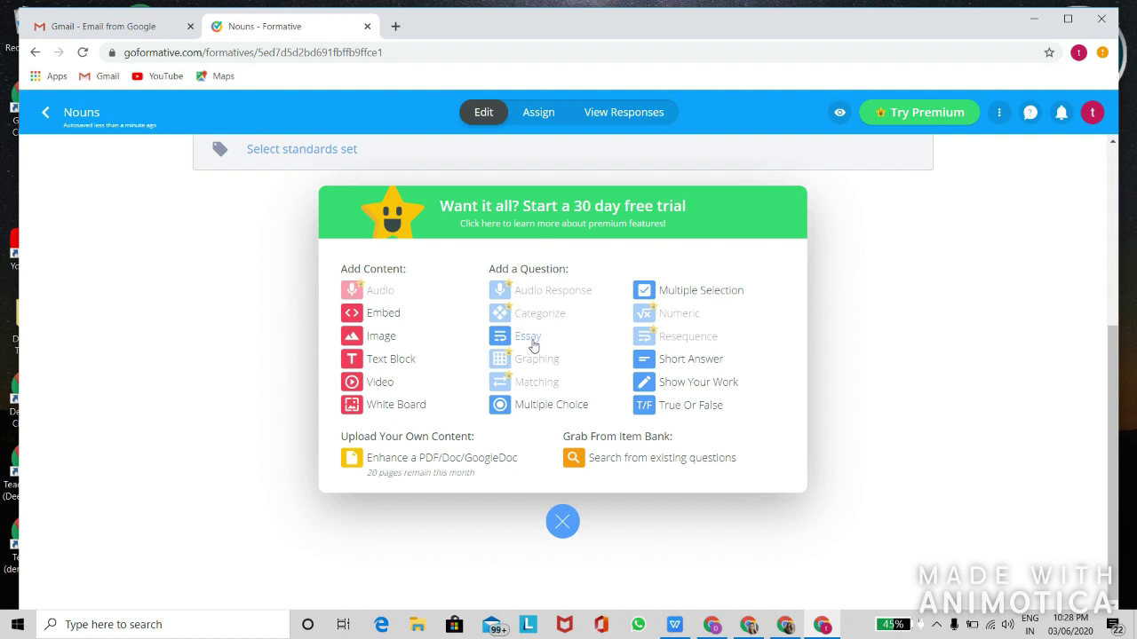
left_click(531, 342)
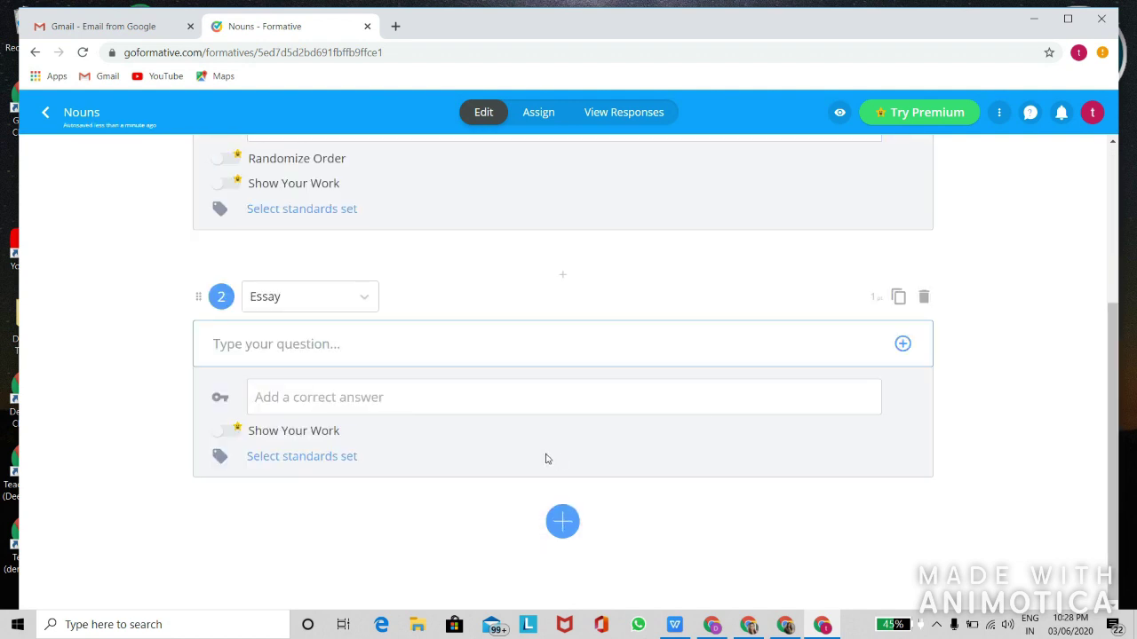
Step: Change the second question's type from Essay to Short Answer and accept the type change
left_click(447, 351)
left_click(358, 302)
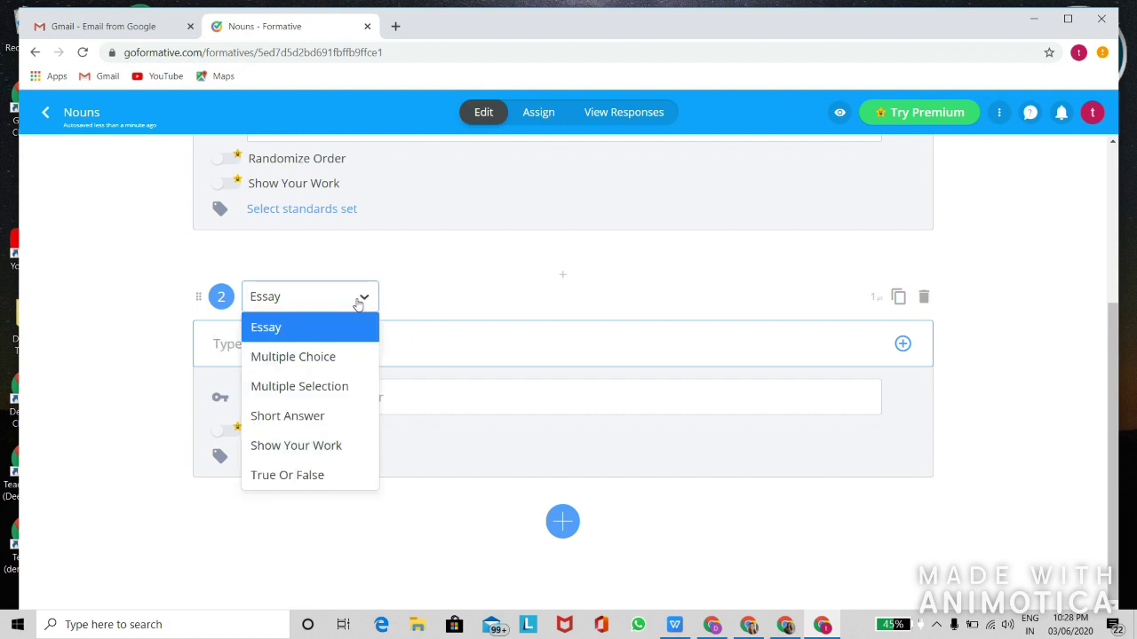
left_click(319, 416)
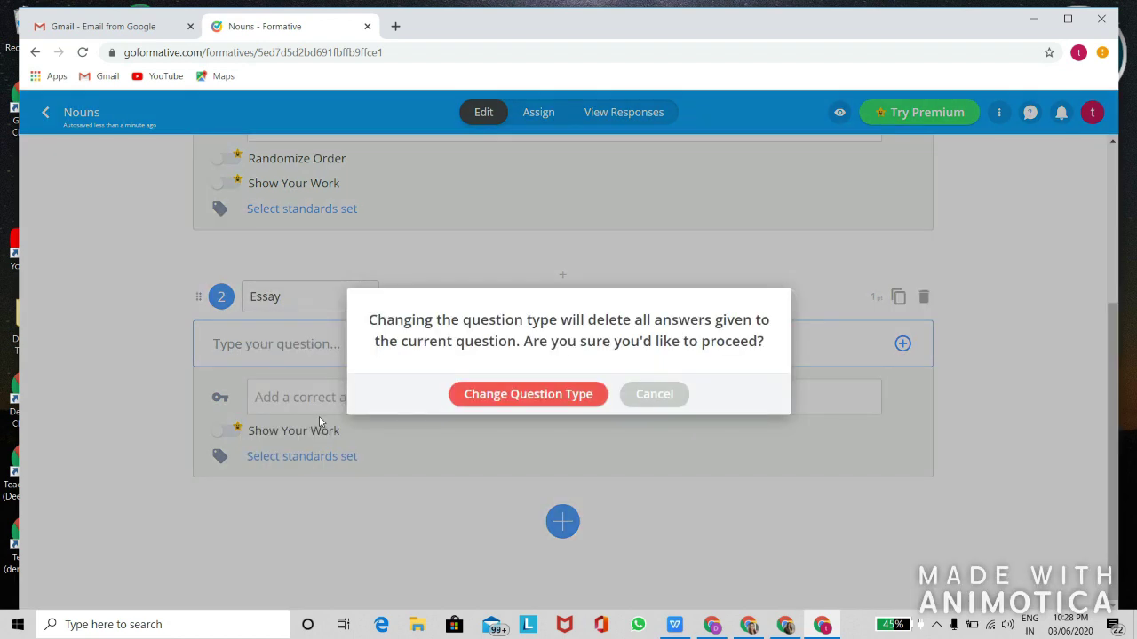
left_click(518, 394)
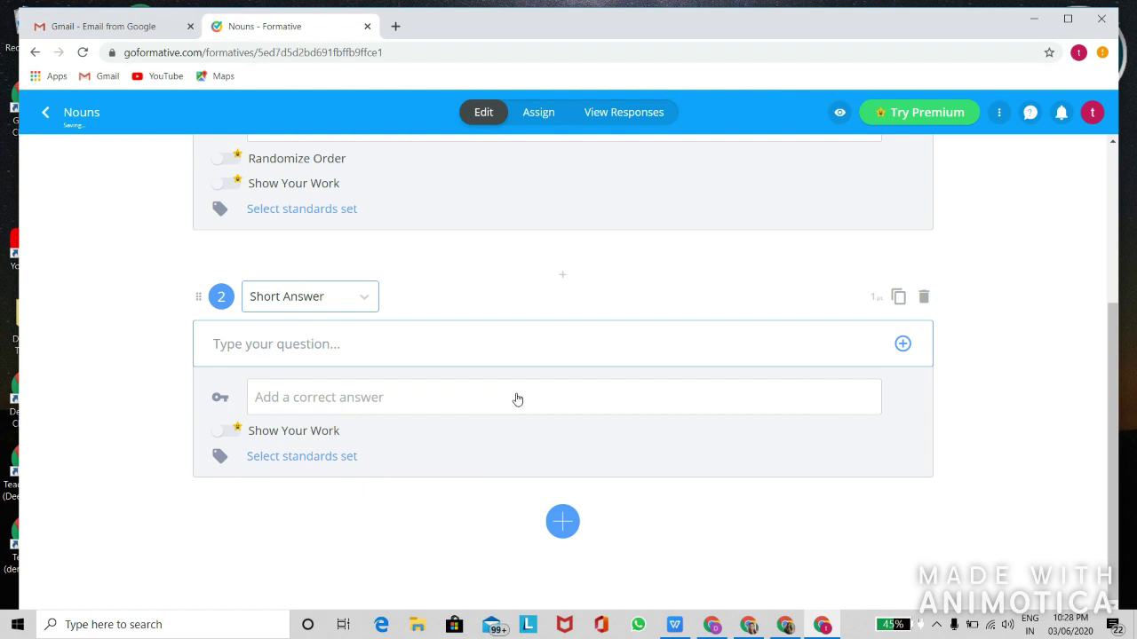
Step: Write the question "Define noun" with the correct answer "Noun is a name of a person, place , animal or a thing."
type("Define ")
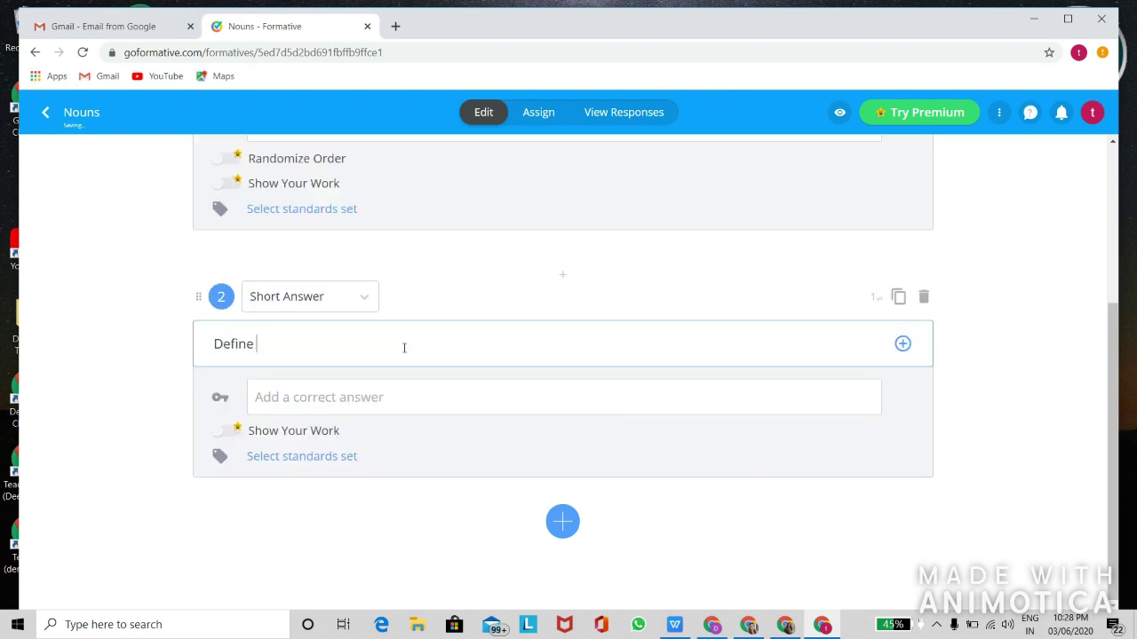
type("noun")
left_click(381, 397)
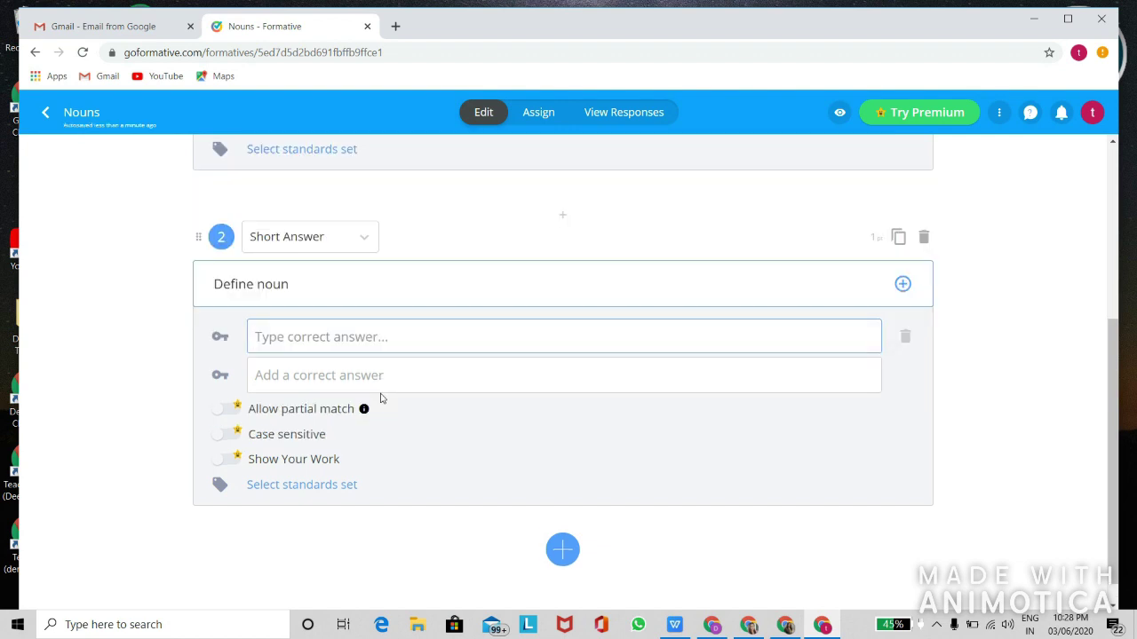
type("Noun is a name of a per")
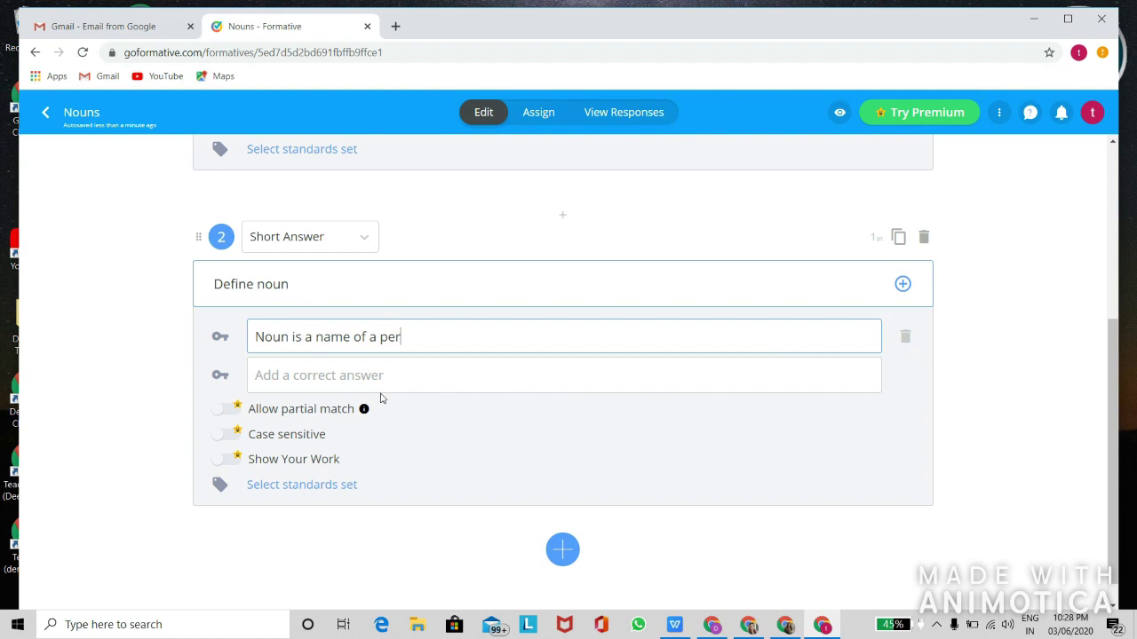
type("son, place , animal or a")
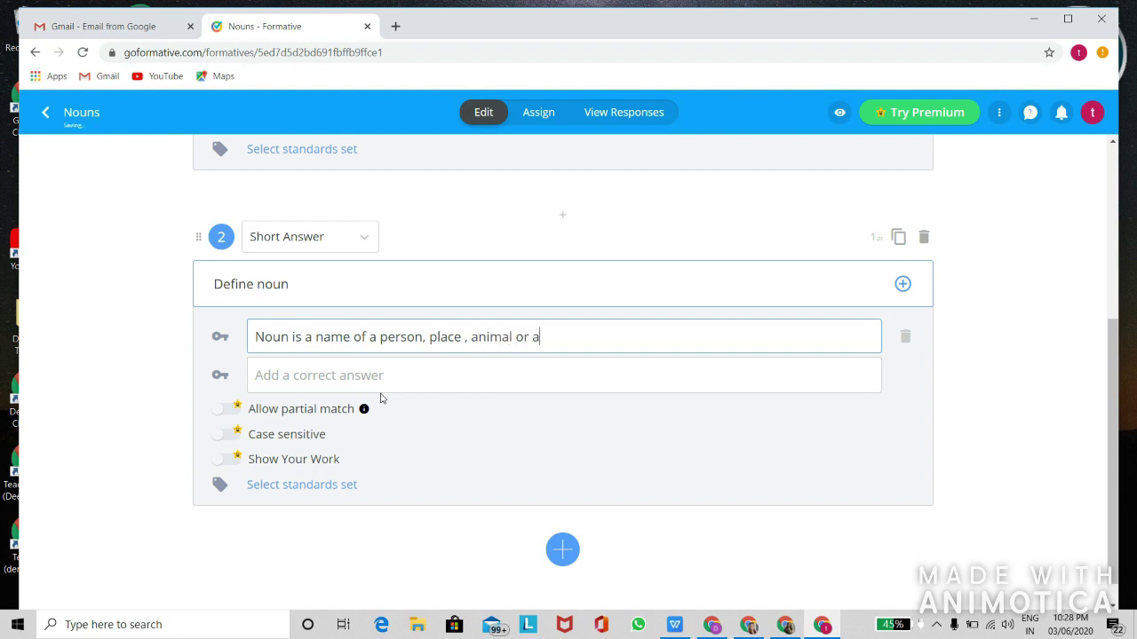
type(" thing.")
Step: Set the "Define noun" question's score to 2 points
left_click(892, 241)
left_click(893, 241)
key("Num_Lock")
type("2")
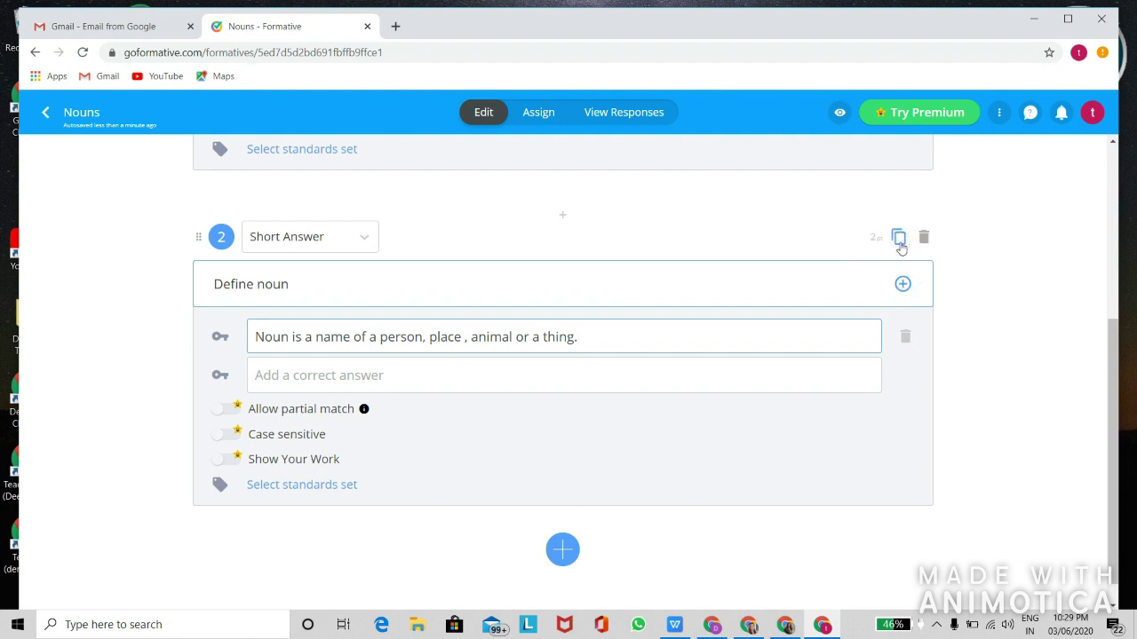
Step: Duplicate the "Define noun" question and remove the copy
left_click(899, 238)
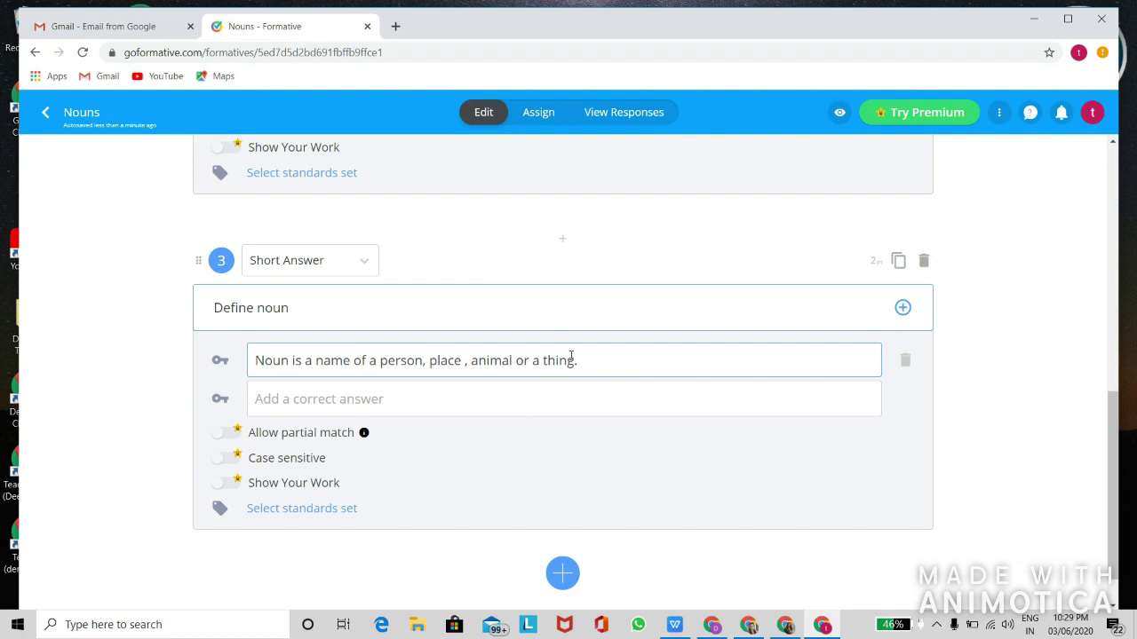
left_click(924, 262)
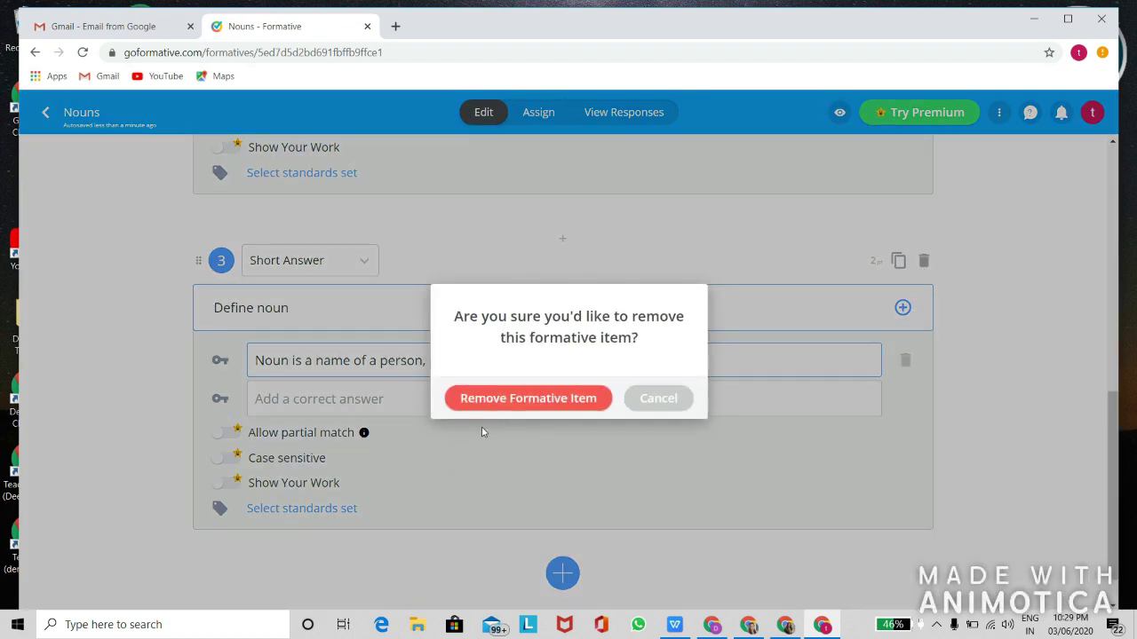
left_click(518, 406)
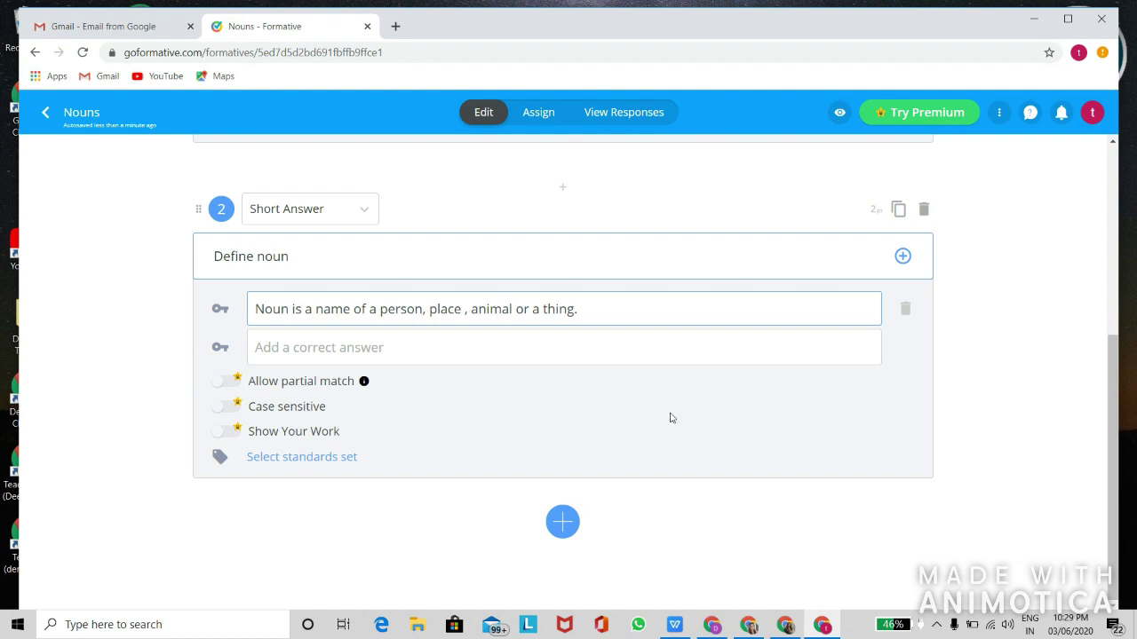
Step: Add a Show Your Work question reading "Draw 3 types of proper noun" below the short-answer question
left_click(569, 524)
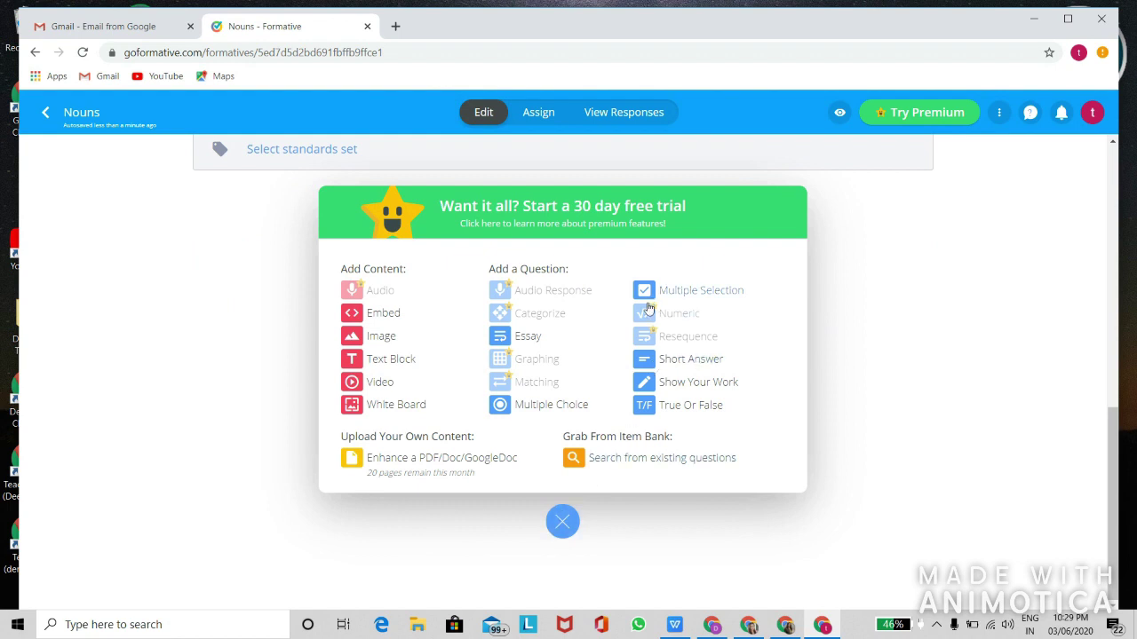
left_click(646, 383)
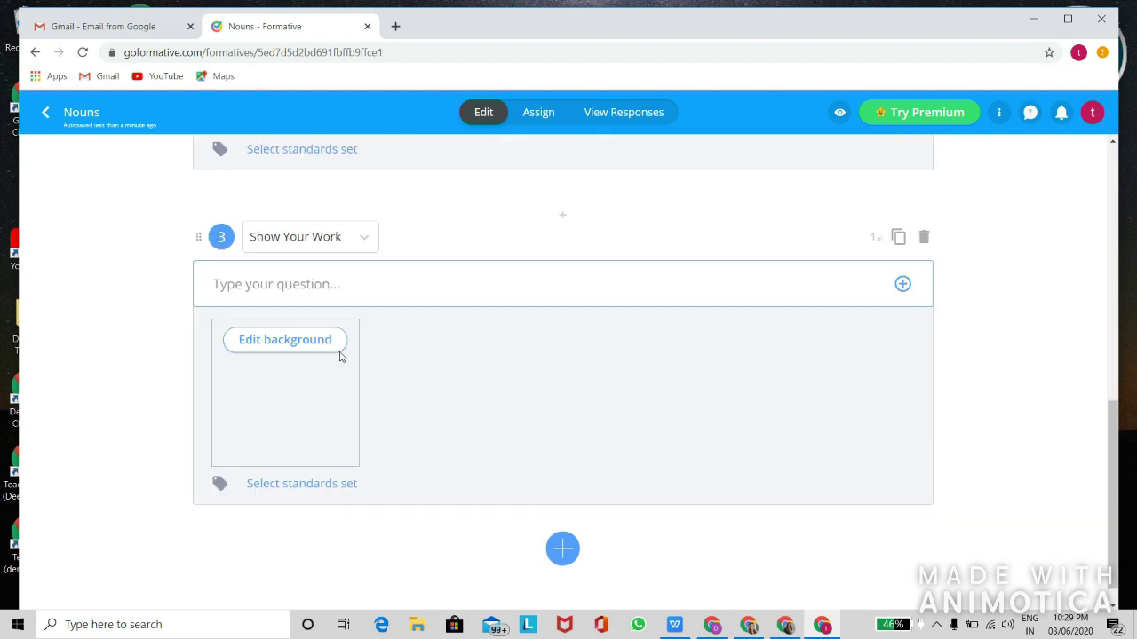
left_click(388, 300)
type("Draw 3 types of")
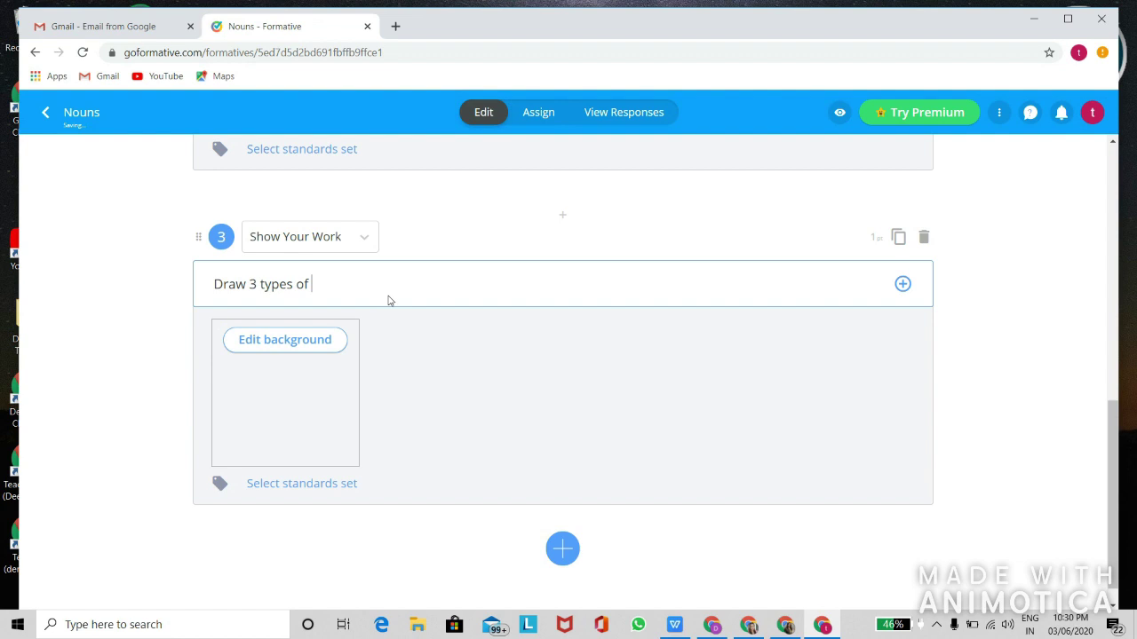
type(" proper noun")
Step: Insert the "solar system" image from the computer's Downloads folder into the Show Your Work question
left_click(903, 285)
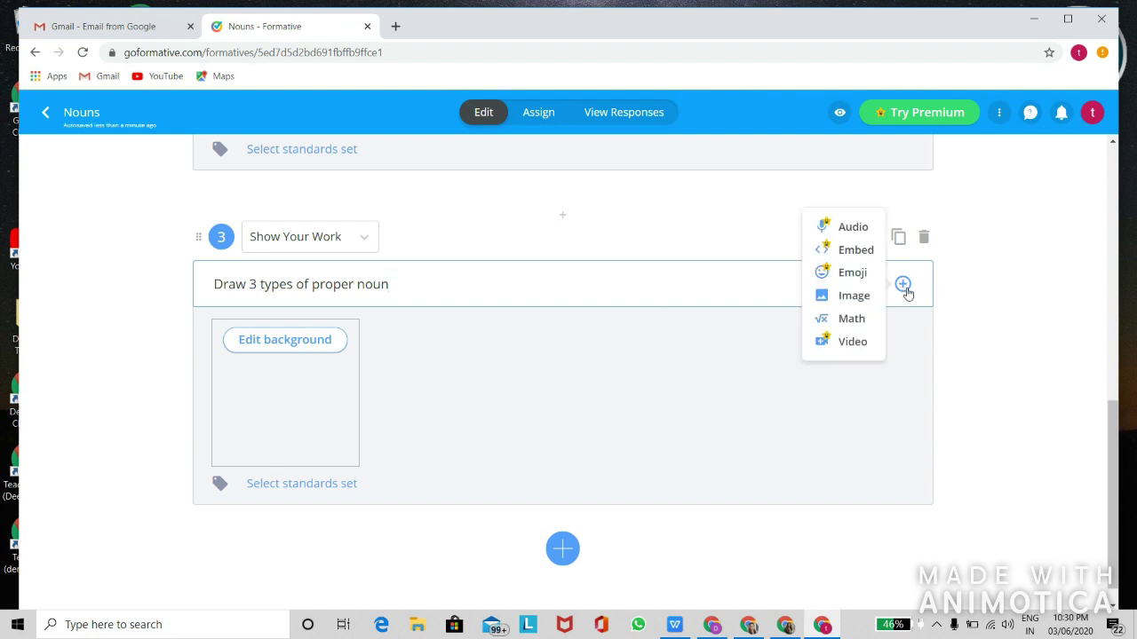
left_click(860, 296)
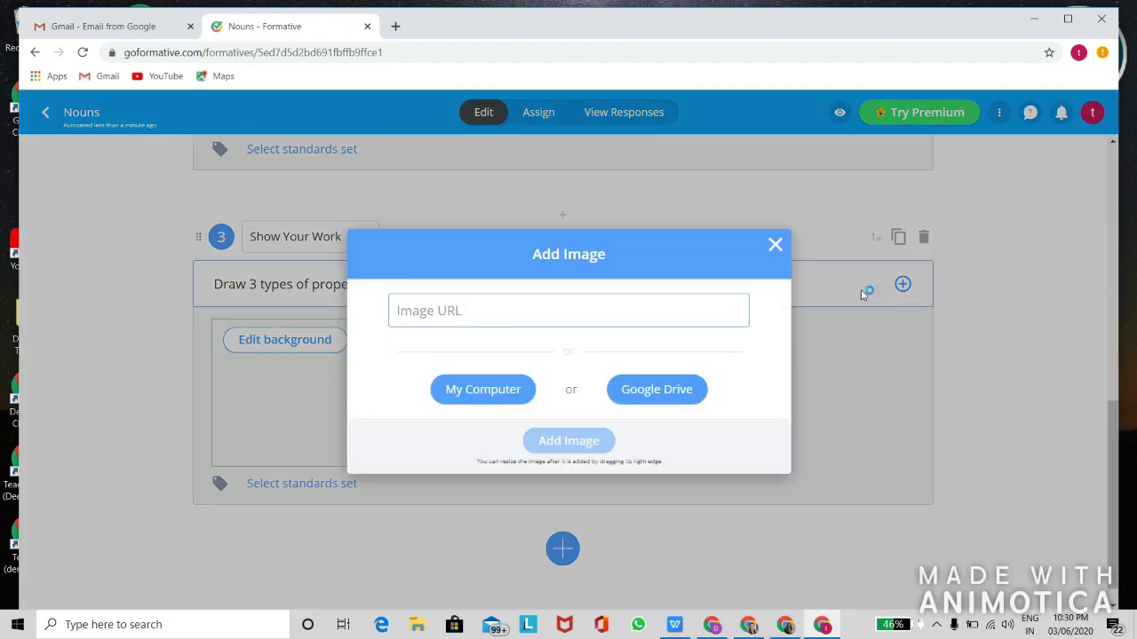
left_click(515, 390)
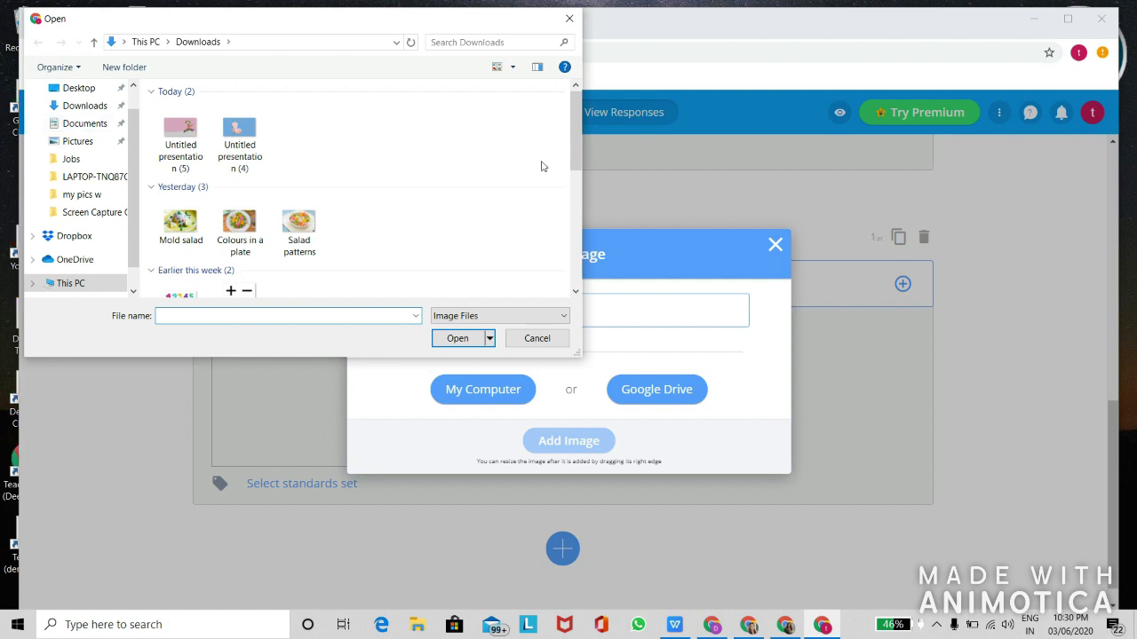
left_click_drag(575, 152, 578, 293)
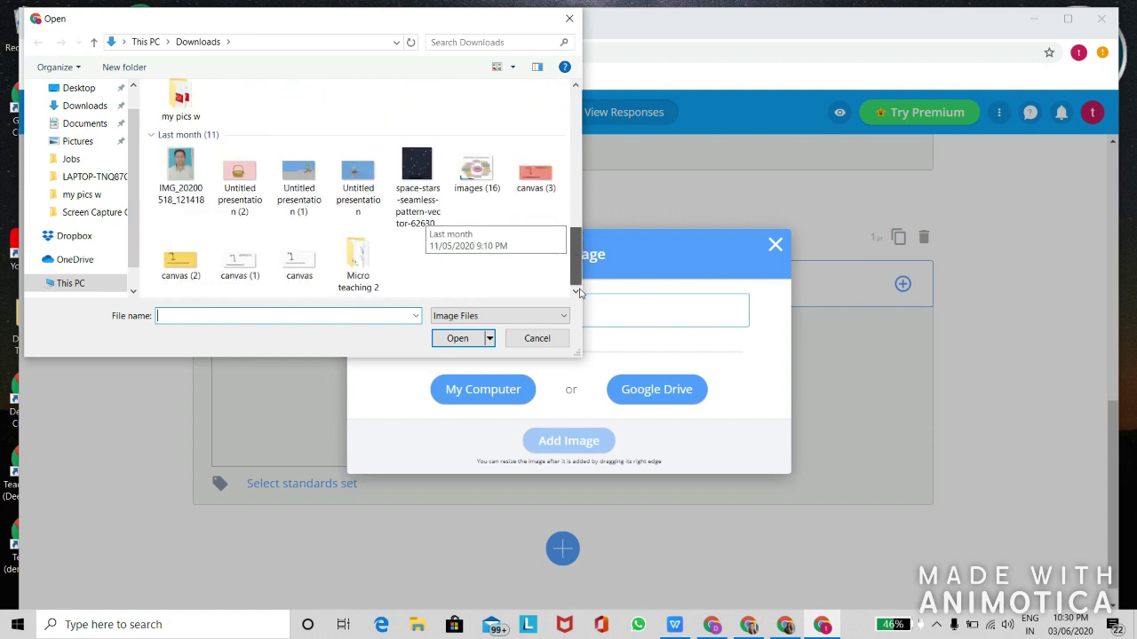
left_click_drag(578, 293, 578, 194)
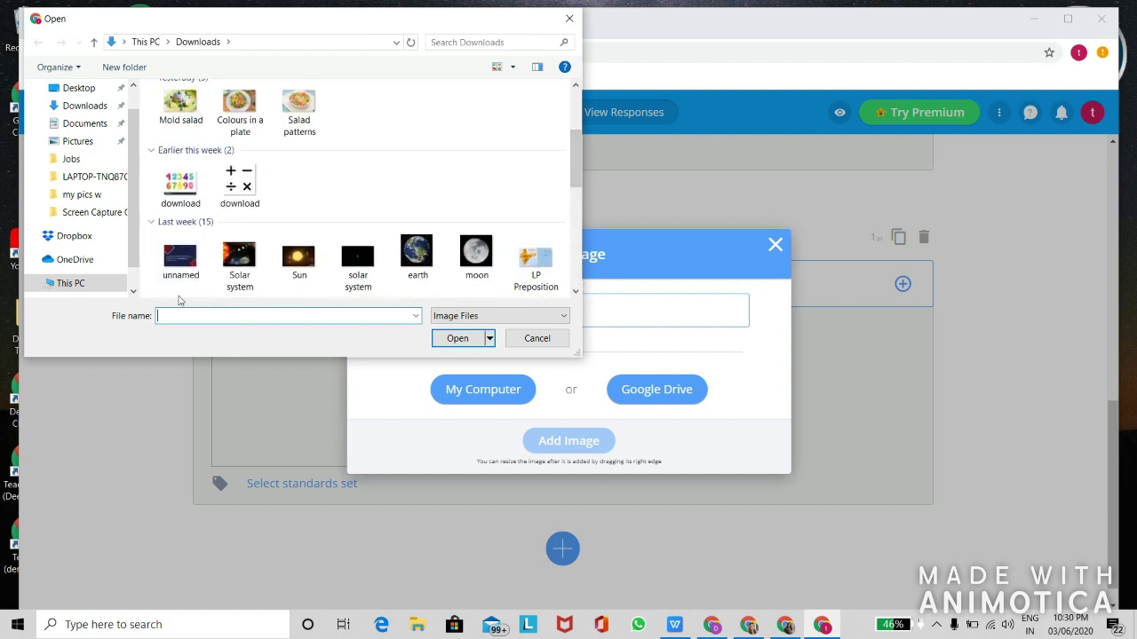
left_click(355, 266)
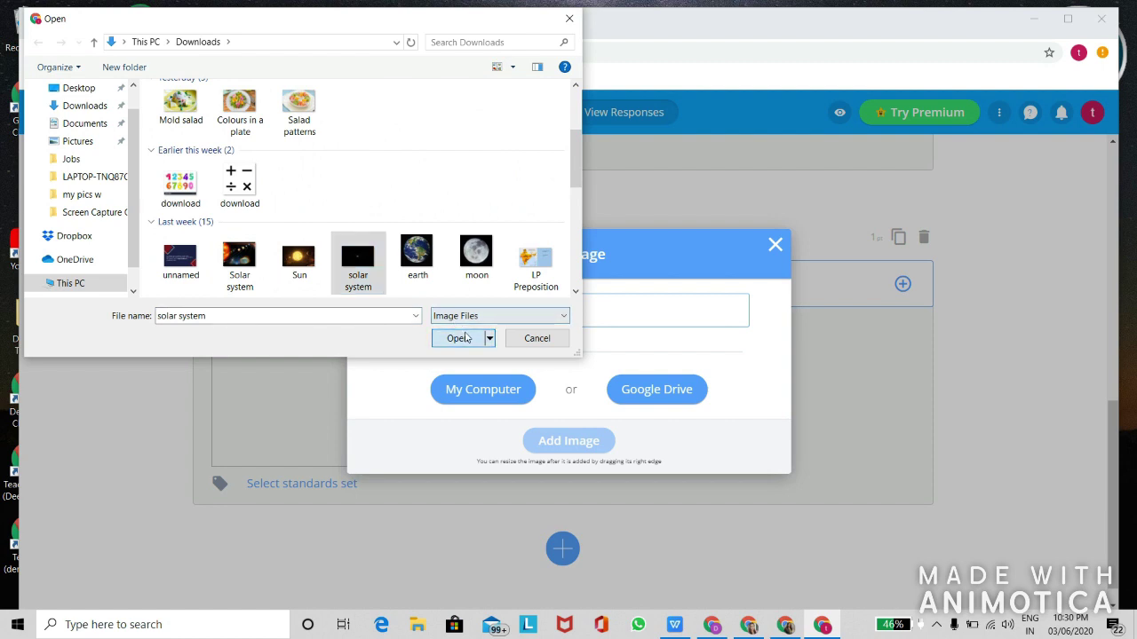
left_click(465, 337)
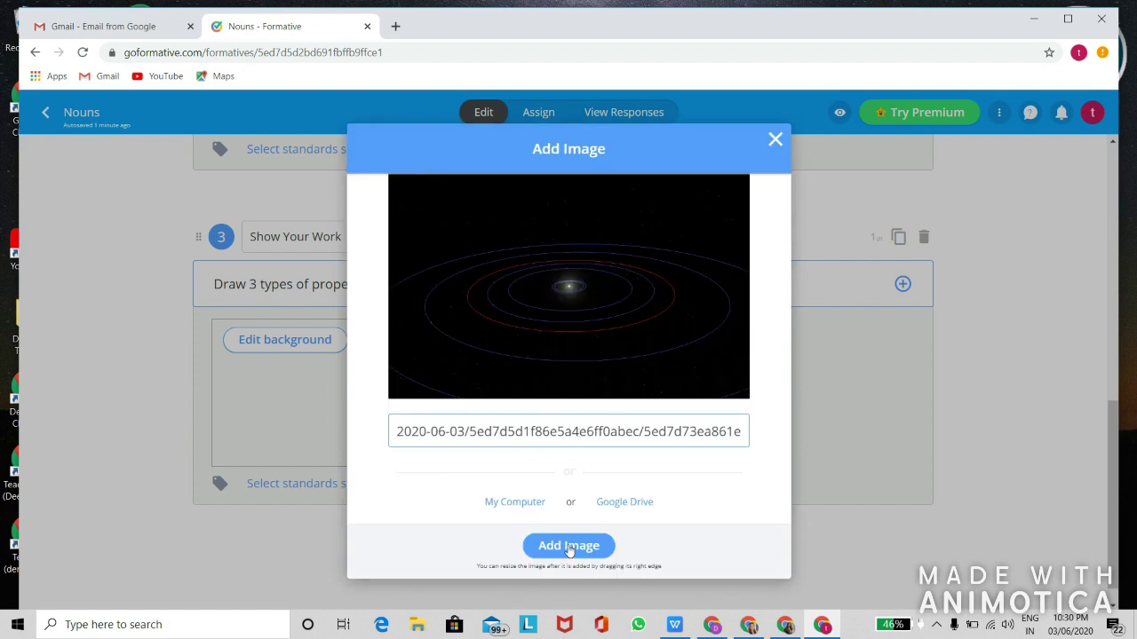
left_click(569, 546)
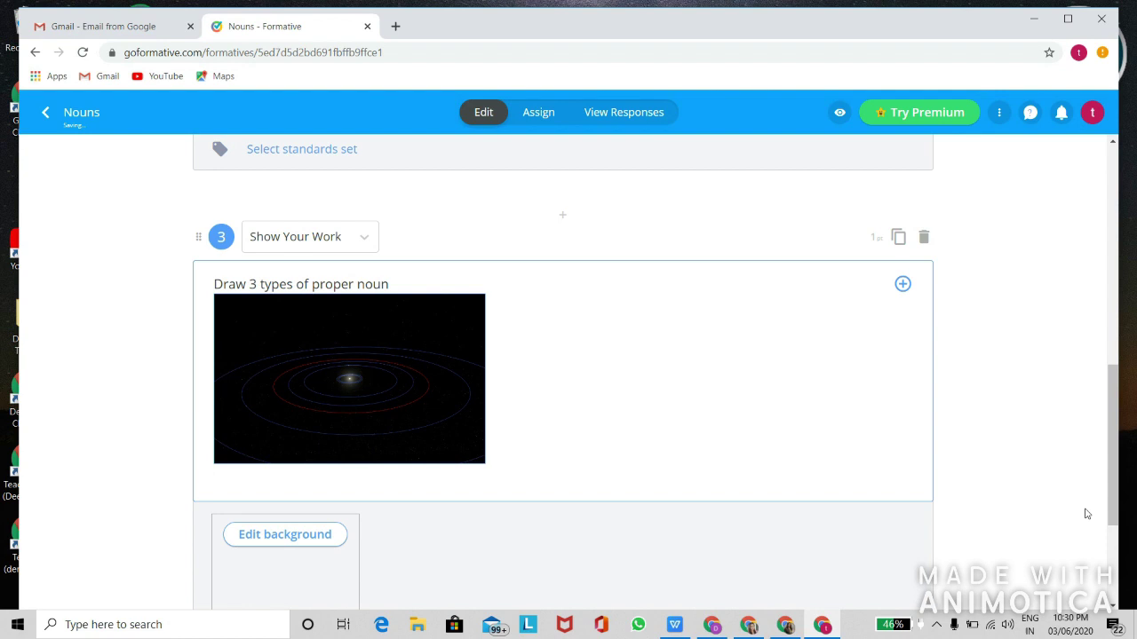
Step: Skip the class setup and assign the Nouns formative to Guest Students
left_click_drag(1112, 484, 1133, 258)
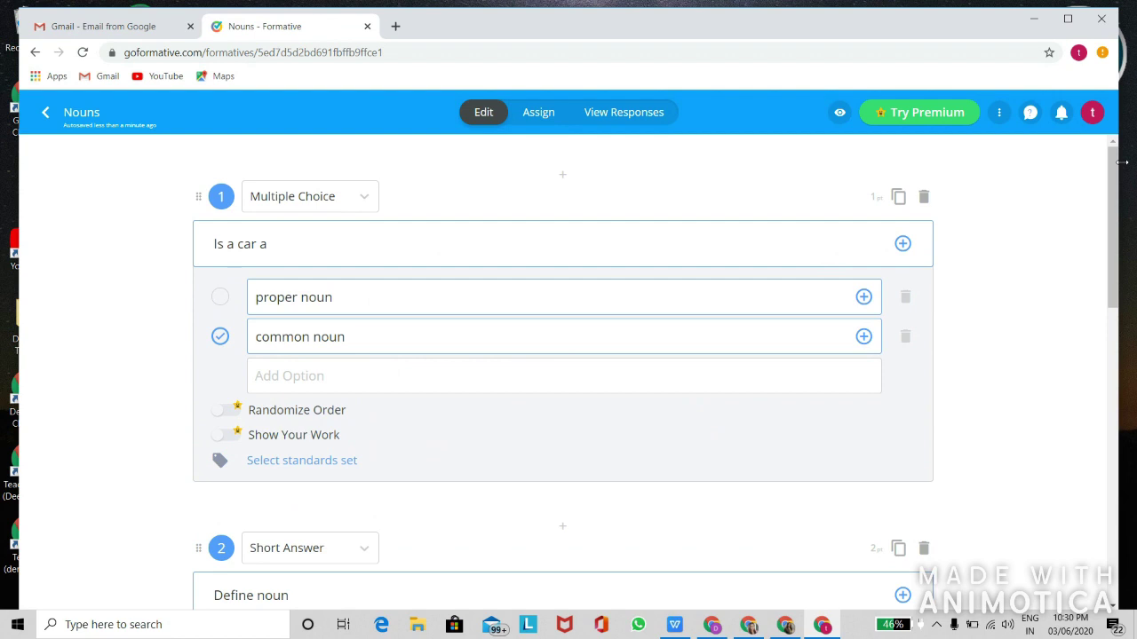
left_click(545, 121)
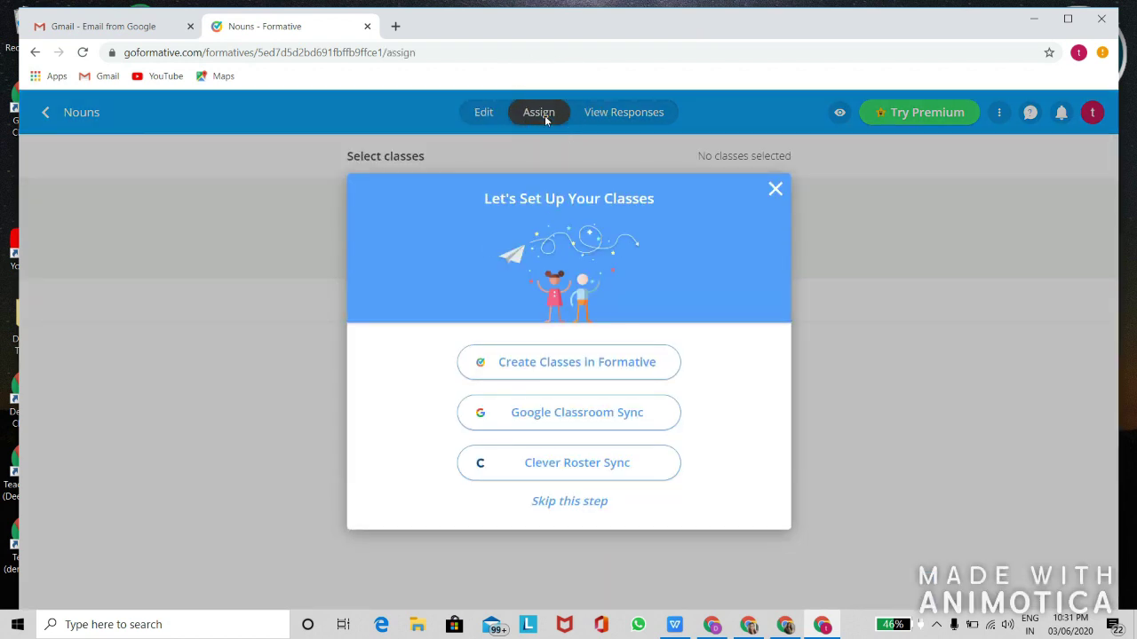
left_click(571, 371)
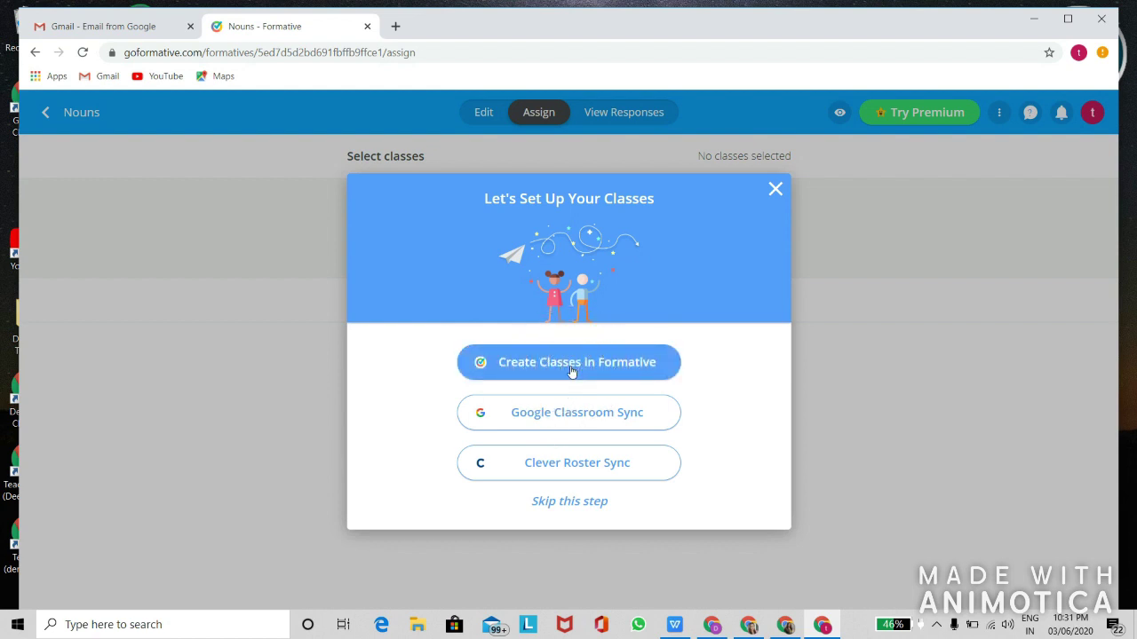
left_click(562, 418)
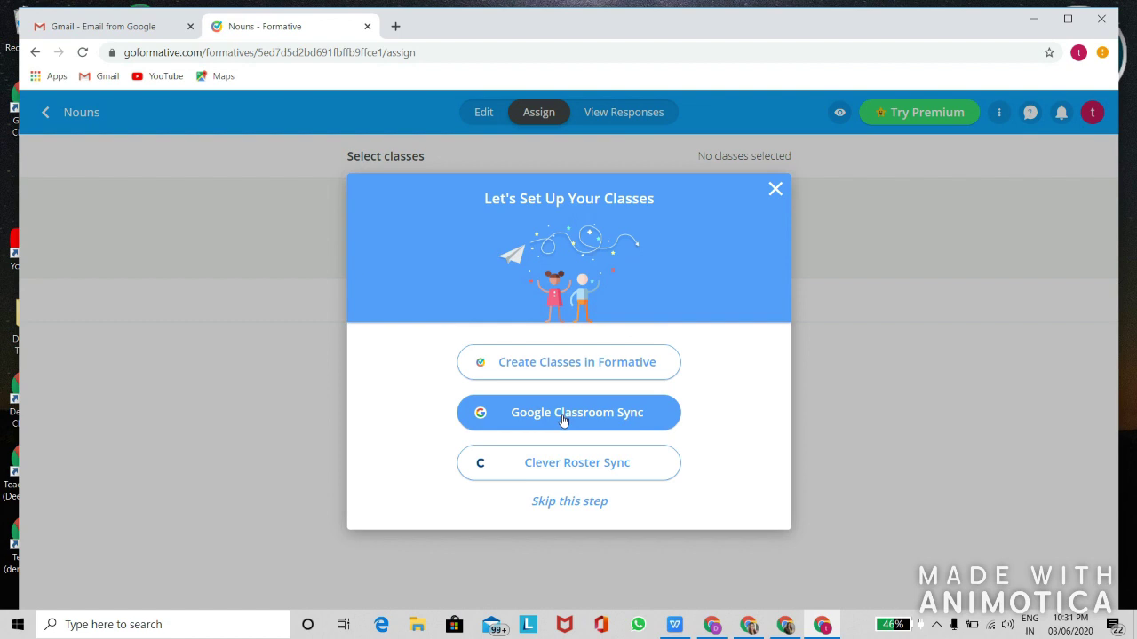
left_click(561, 506)
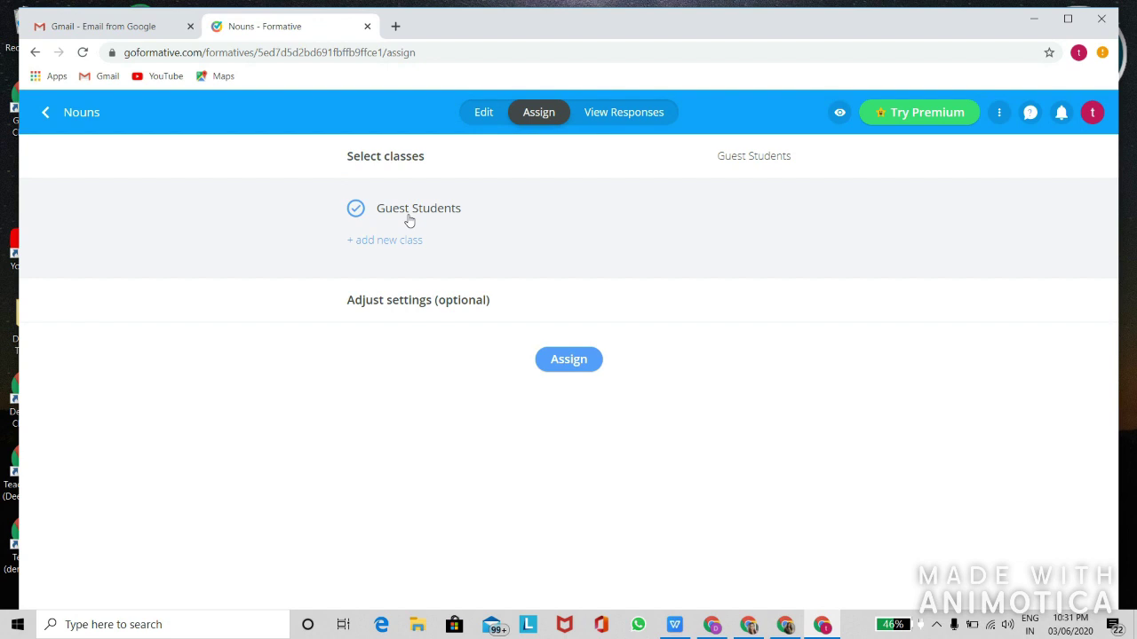
left_click(565, 356)
left_click(566, 359)
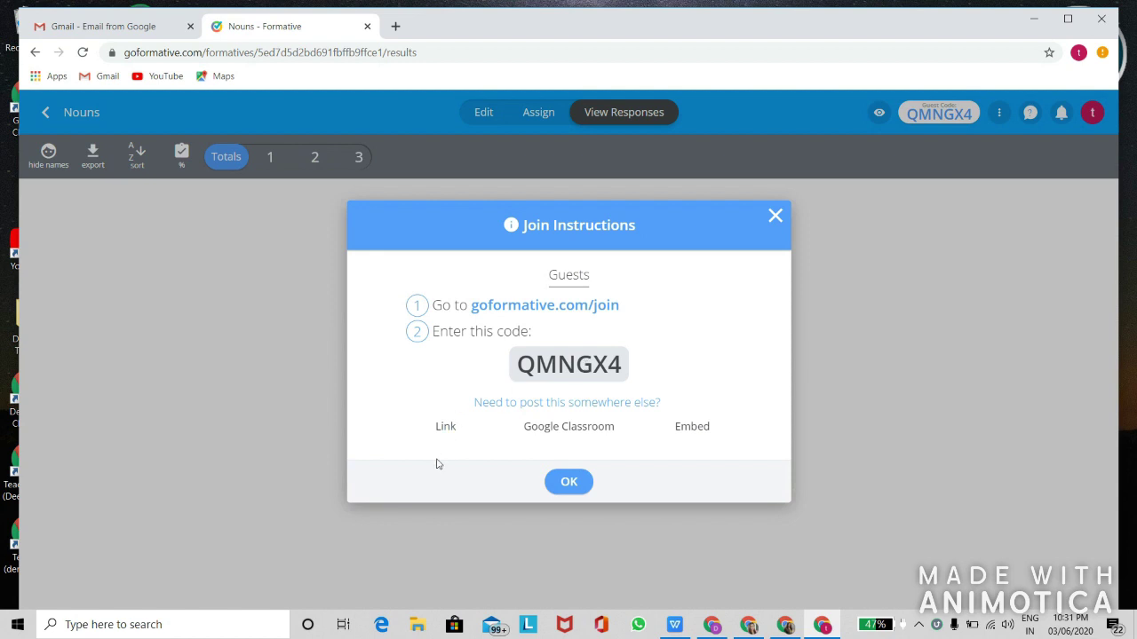
Step: Copy the address of the formative's share link from the join instructions and close them
left_click(445, 434)
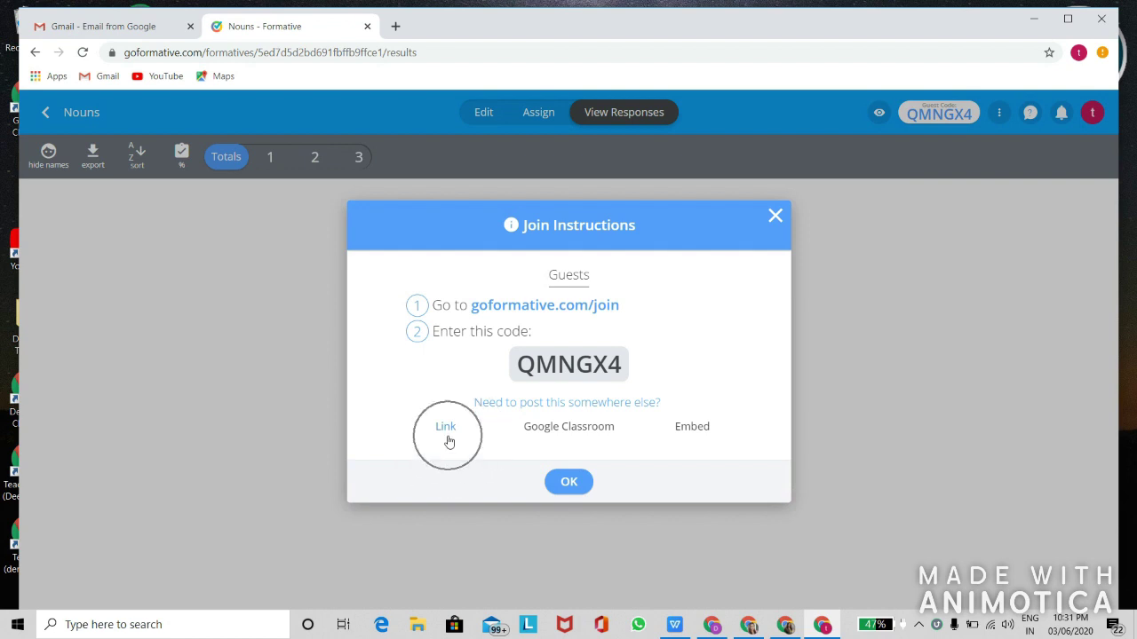
left_click(551, 444)
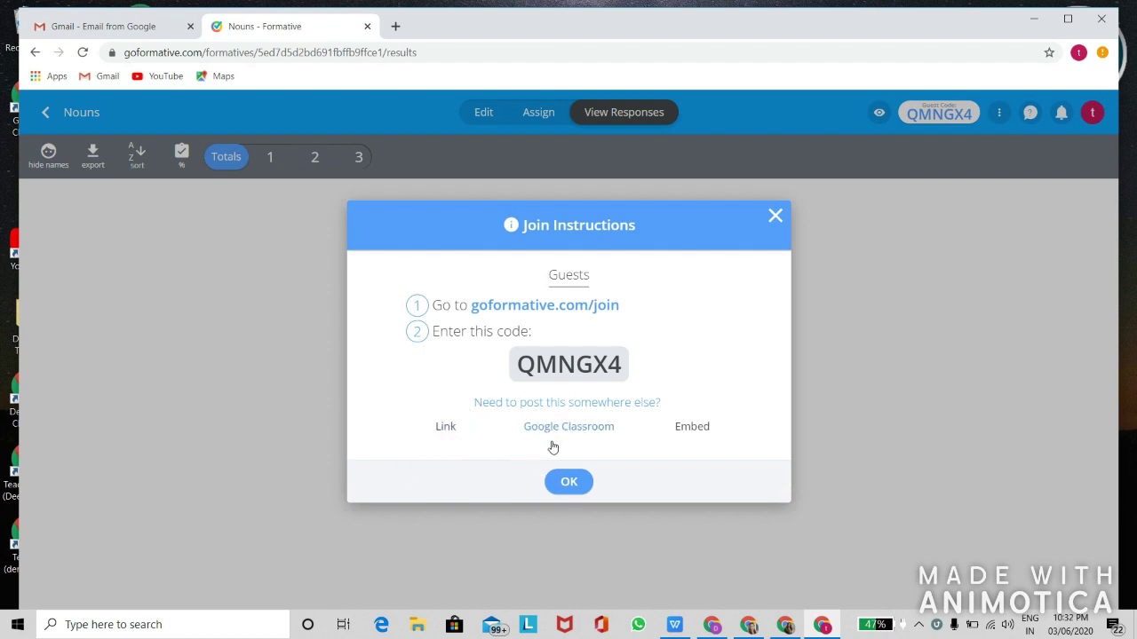
left_click(701, 428)
left_click(448, 430)
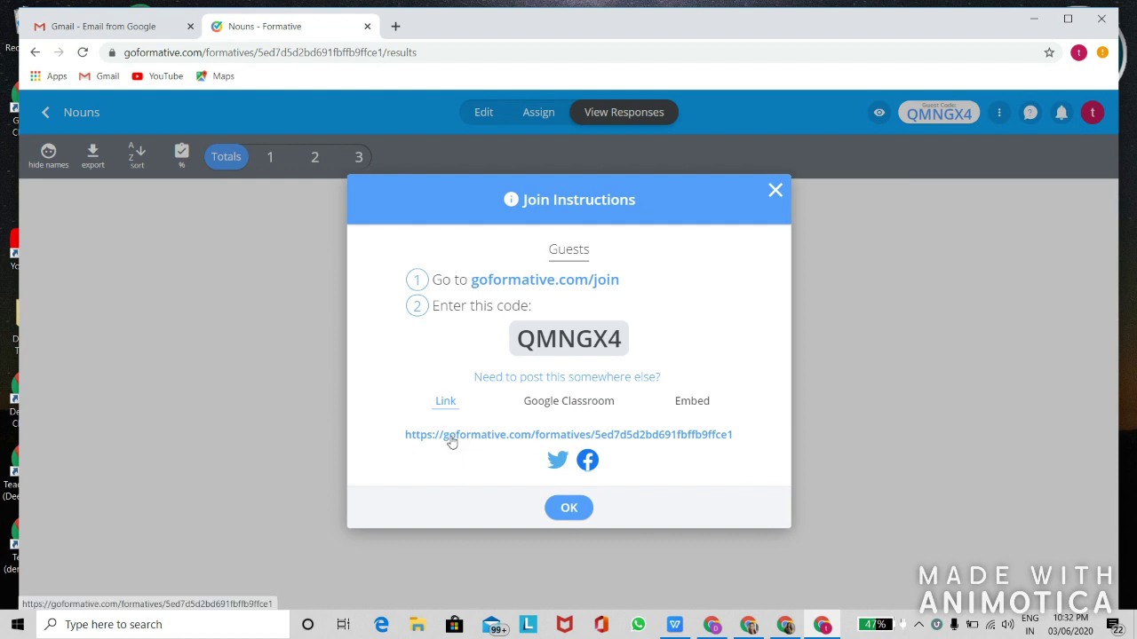
right_click(452, 442)
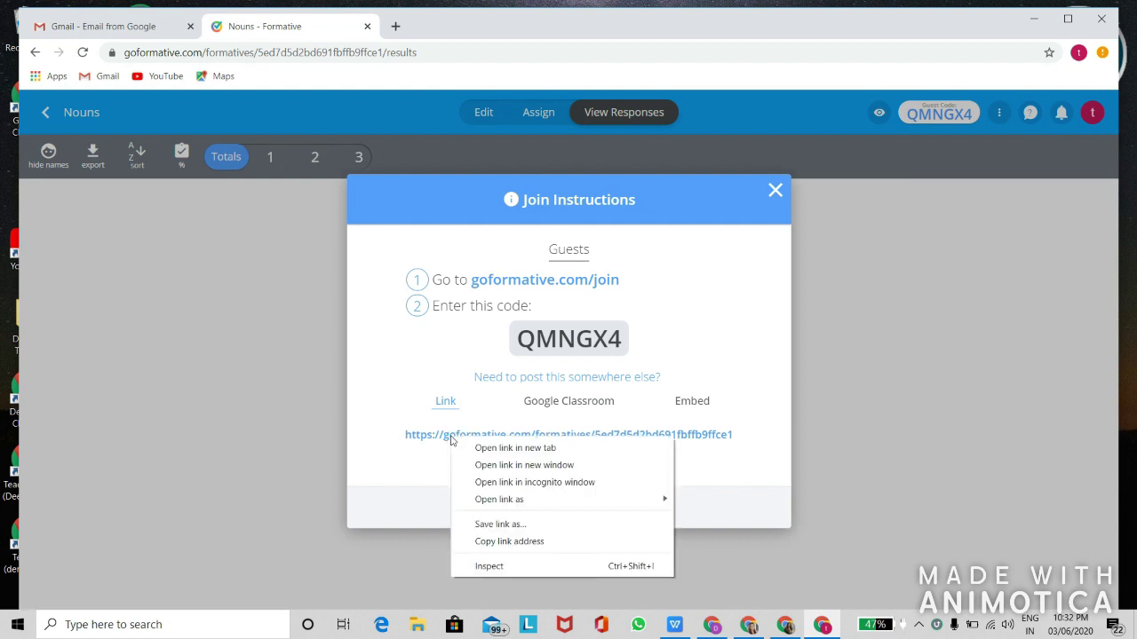
left_click(508, 542)
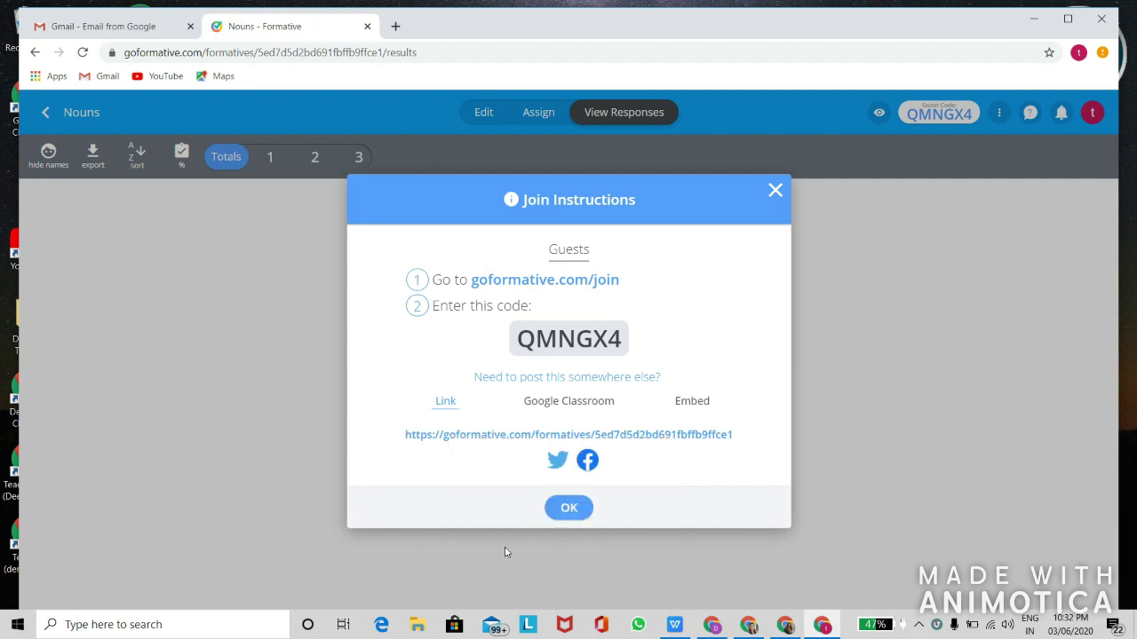
left_click(567, 510)
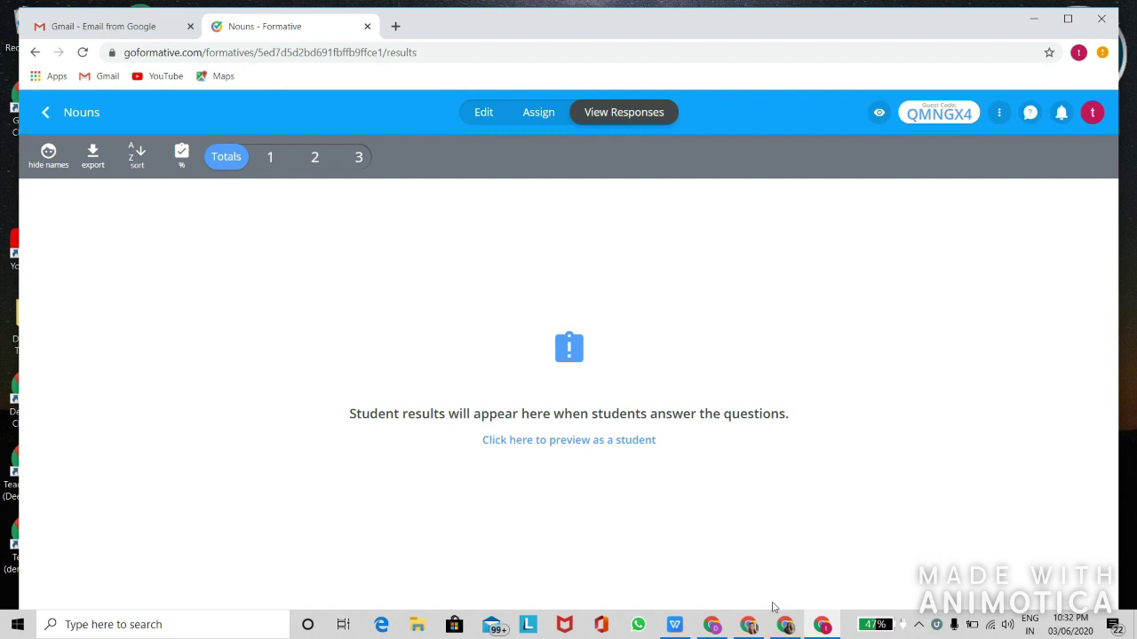
Step: Switch to the other browser profile's window and open the copied Nouns share link in a new tab
left_click(786, 626)
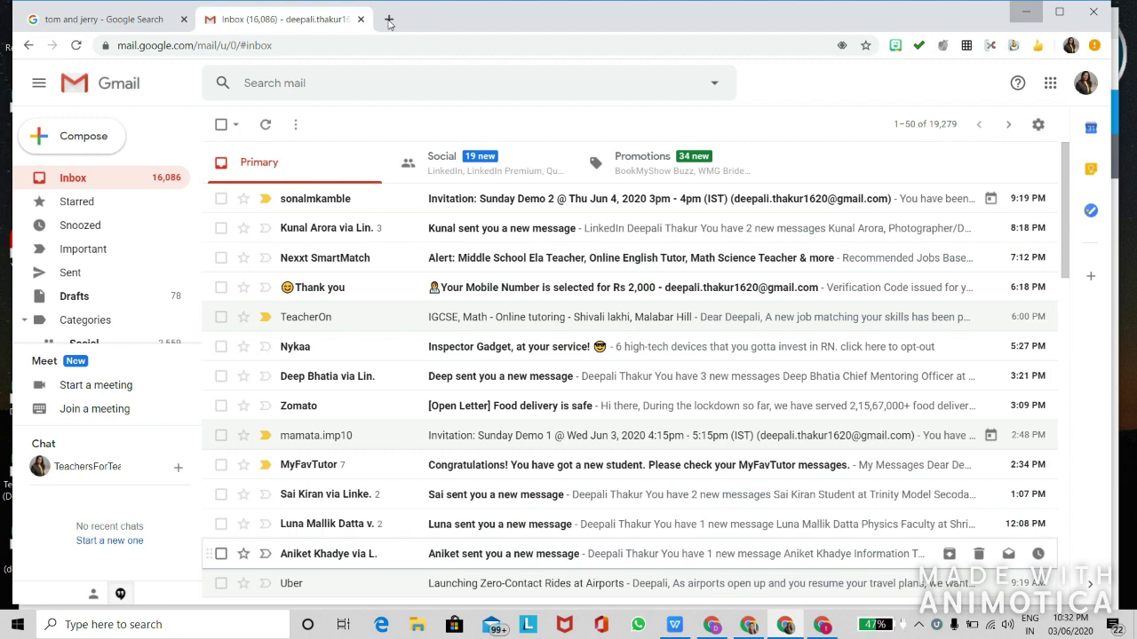
double_click(387, 21)
left_click(457, 19)
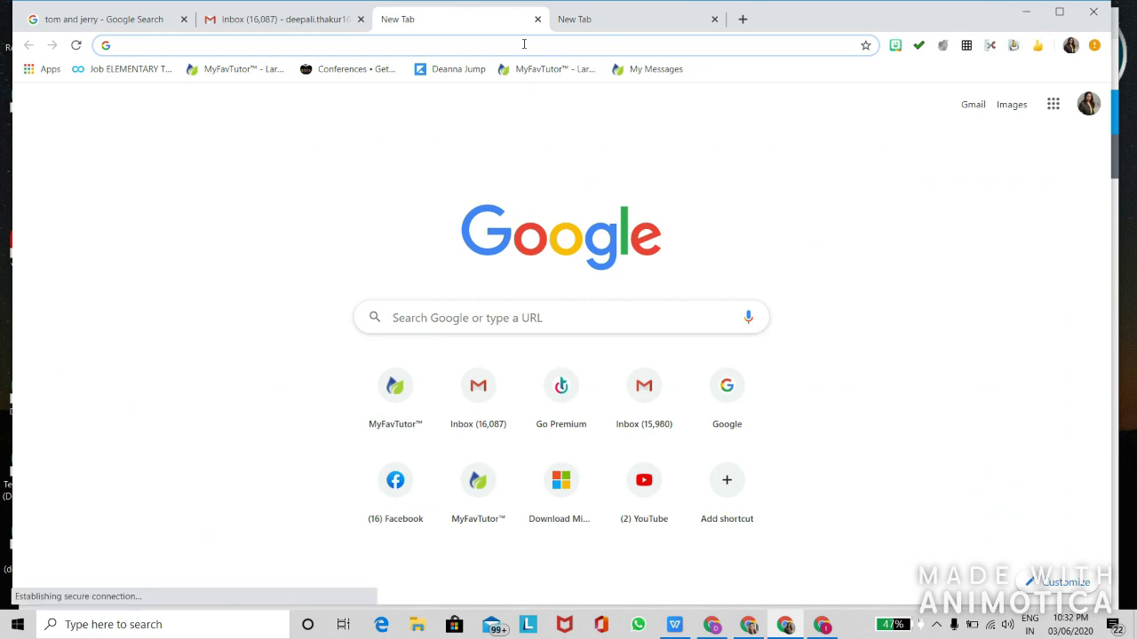
key("ctrl+v")
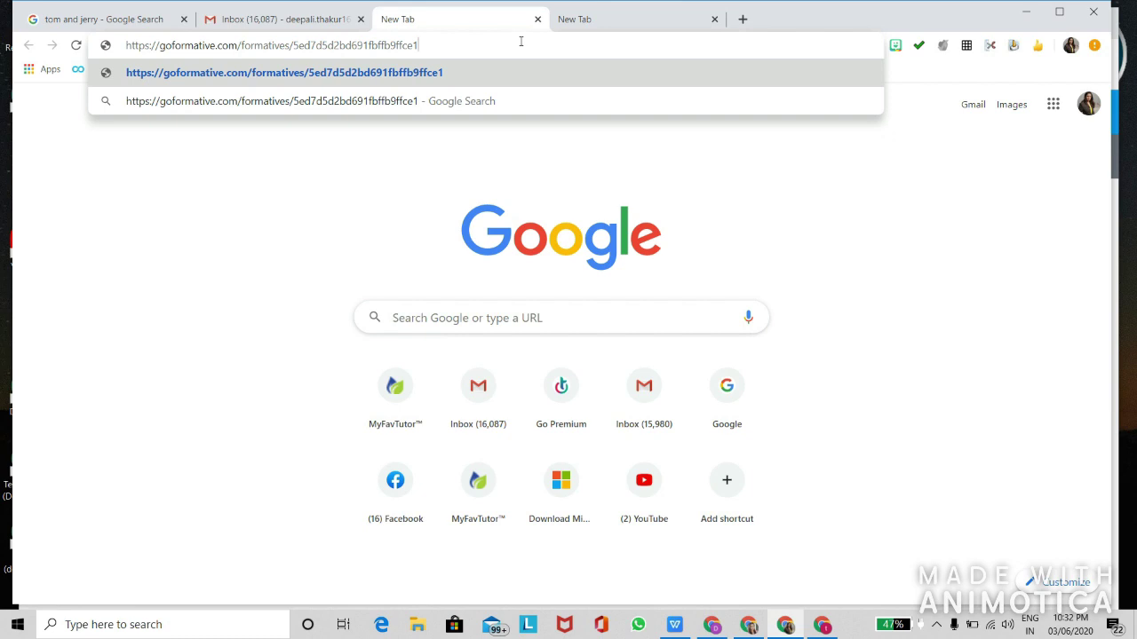
key("Return")
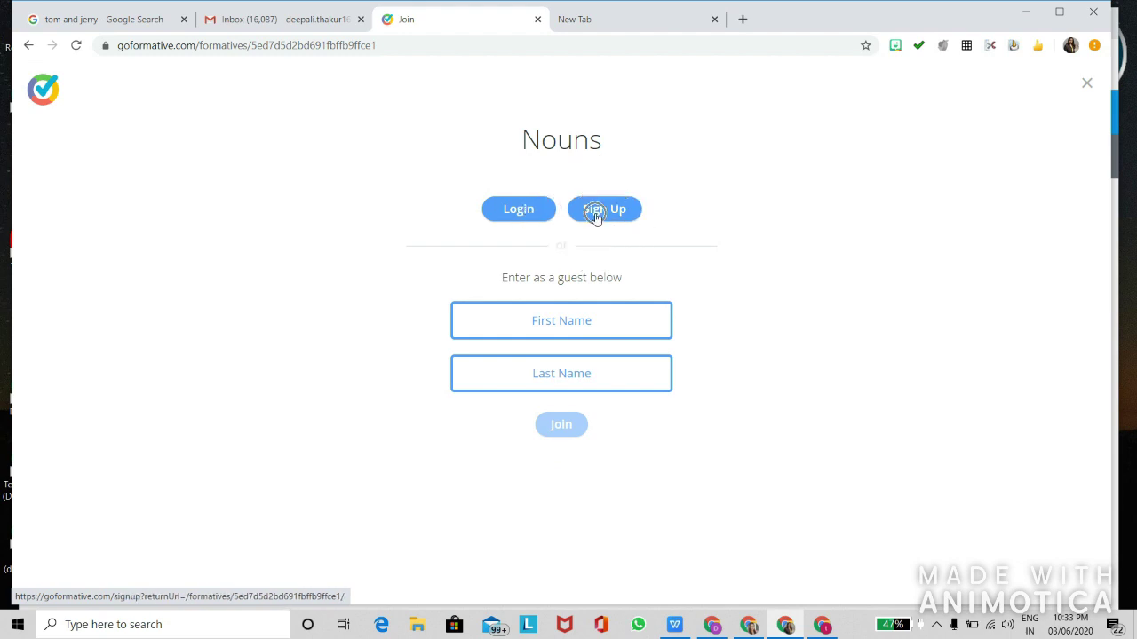
Step: Join the Nouns assignment as a guest by entering the student's first and last name
left_click(563, 322)
type("D")
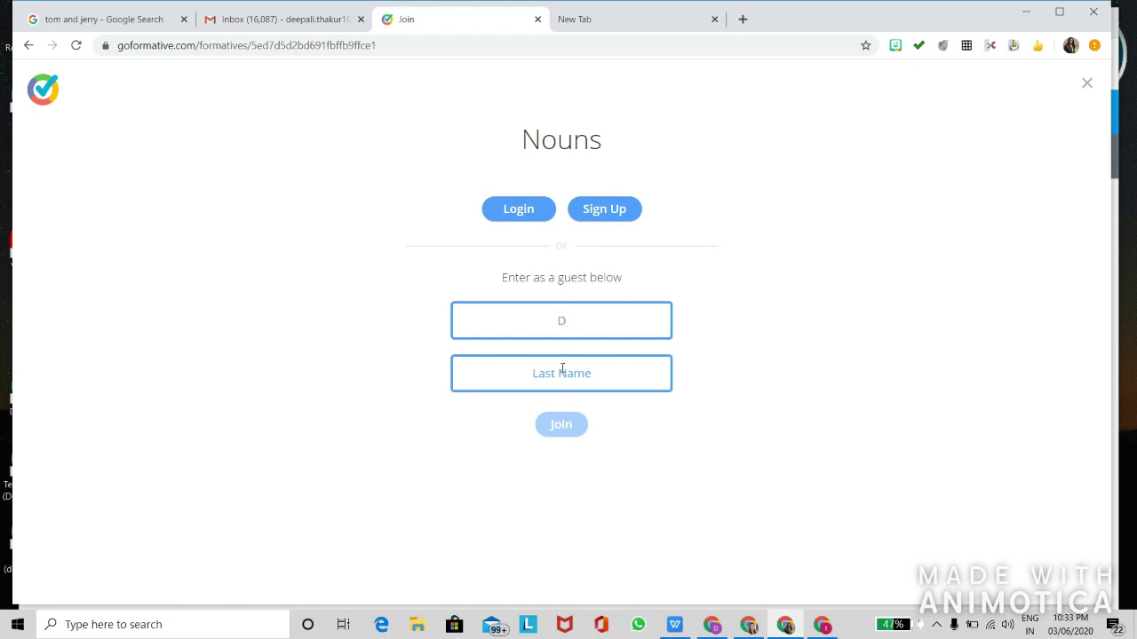
key("BackSpace")
type("Maggie")
left_click(562, 376)
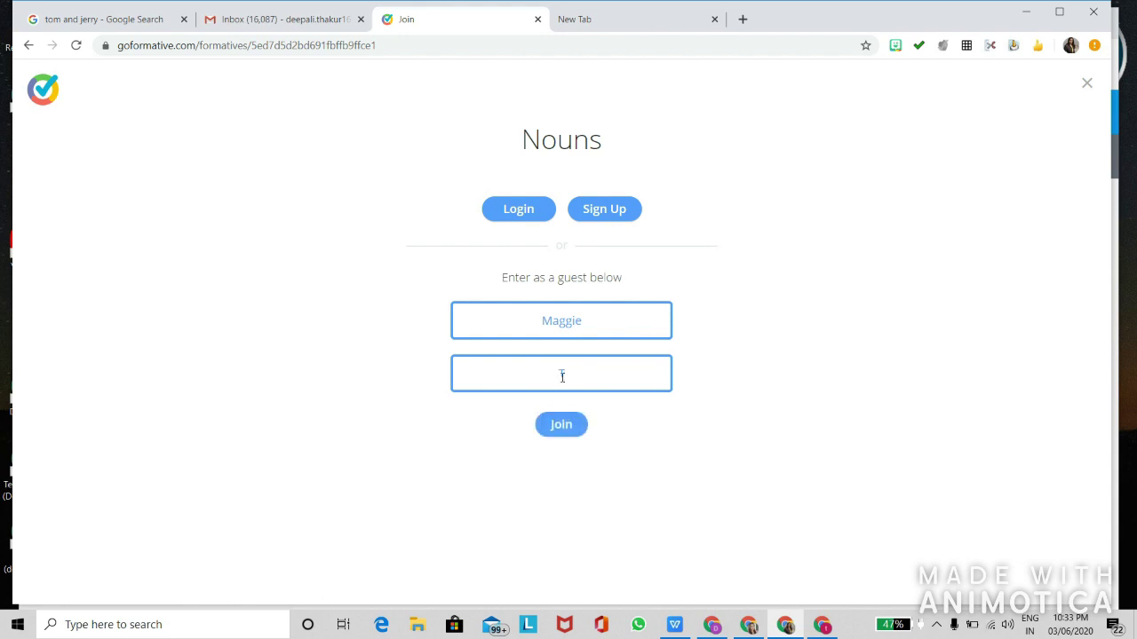
left_click(561, 426)
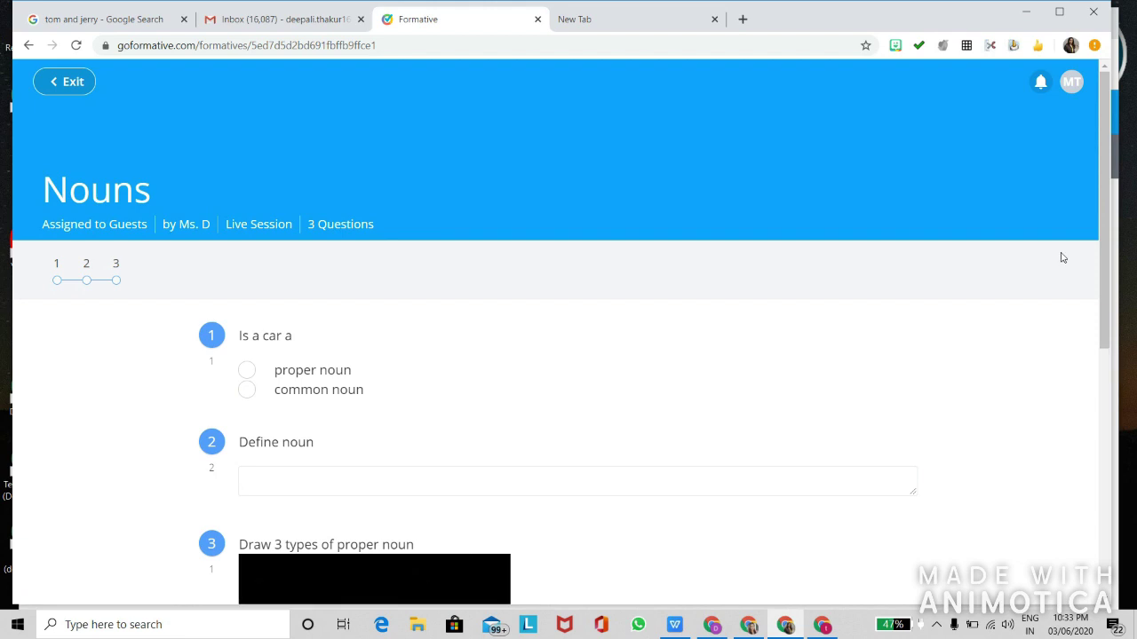
Step: Answer question 1 with "proper noun" and question 2 with "Noun is a name of animal,place , thing."
left_click_drag(1103, 283, 1101, 325)
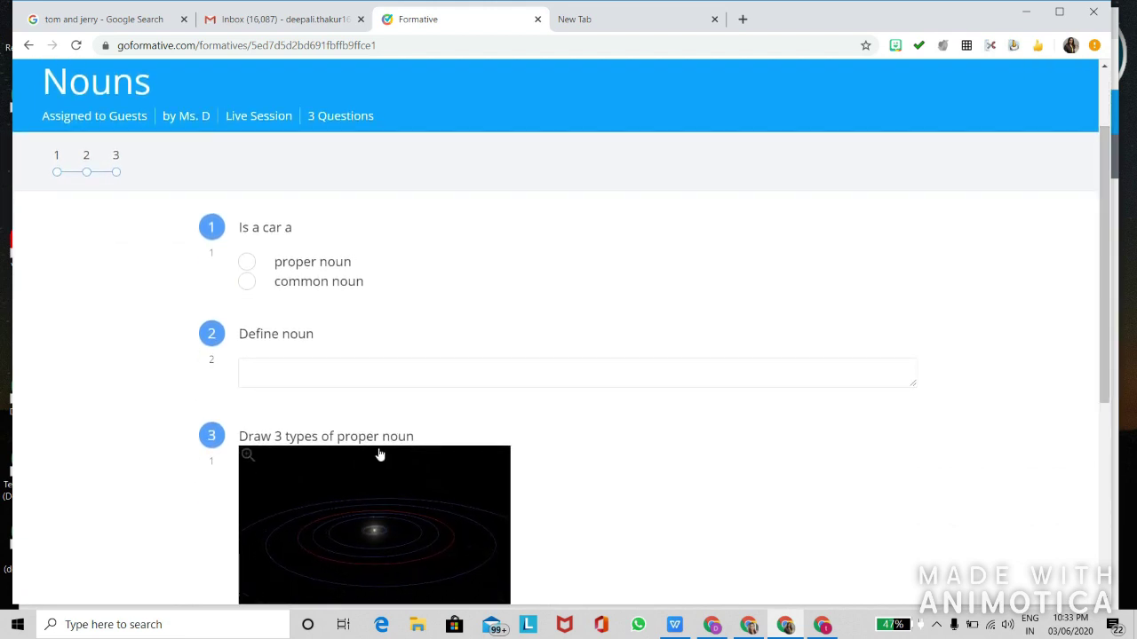
left_click(249, 262)
left_click(283, 381)
type("Noun is a name of animal,p")
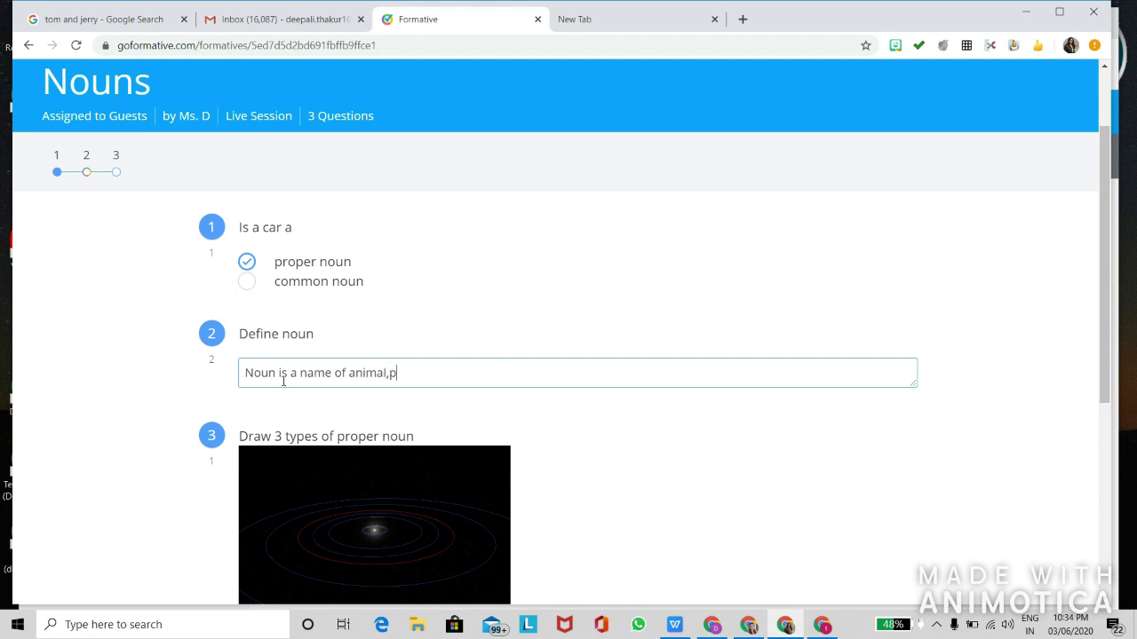
type("lace , thing.")
Step: Open the Show Your Work canvas of question 3 and draw an orange smiling stick figure with spiky hair and a handwritten name beside it
left_click_drag(1102, 268, 1126, 462)
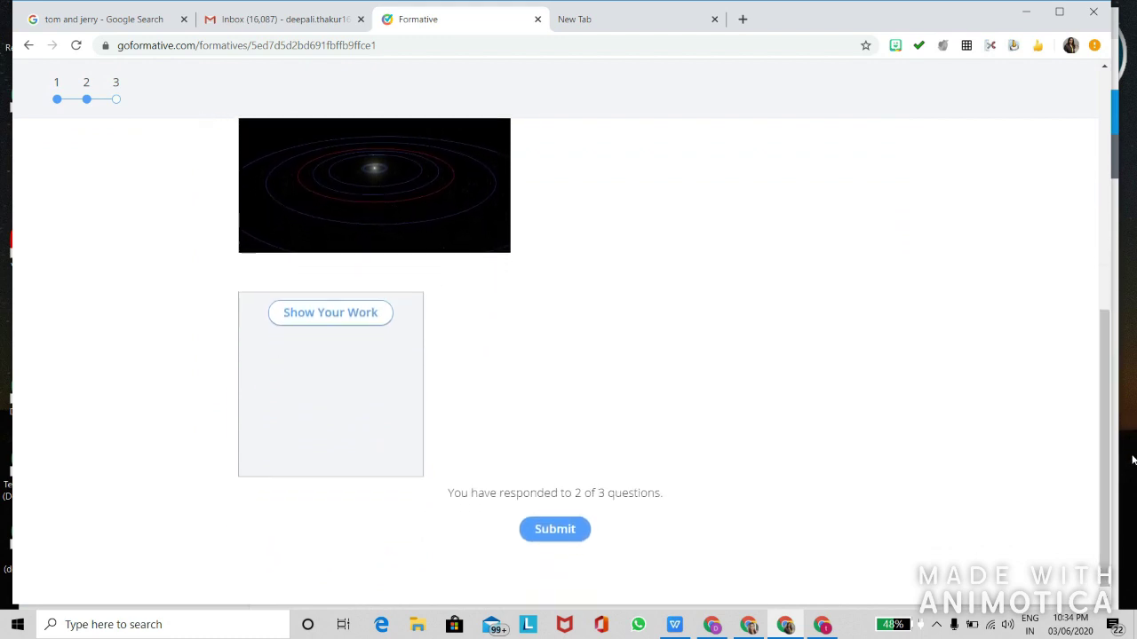
left_click(318, 321)
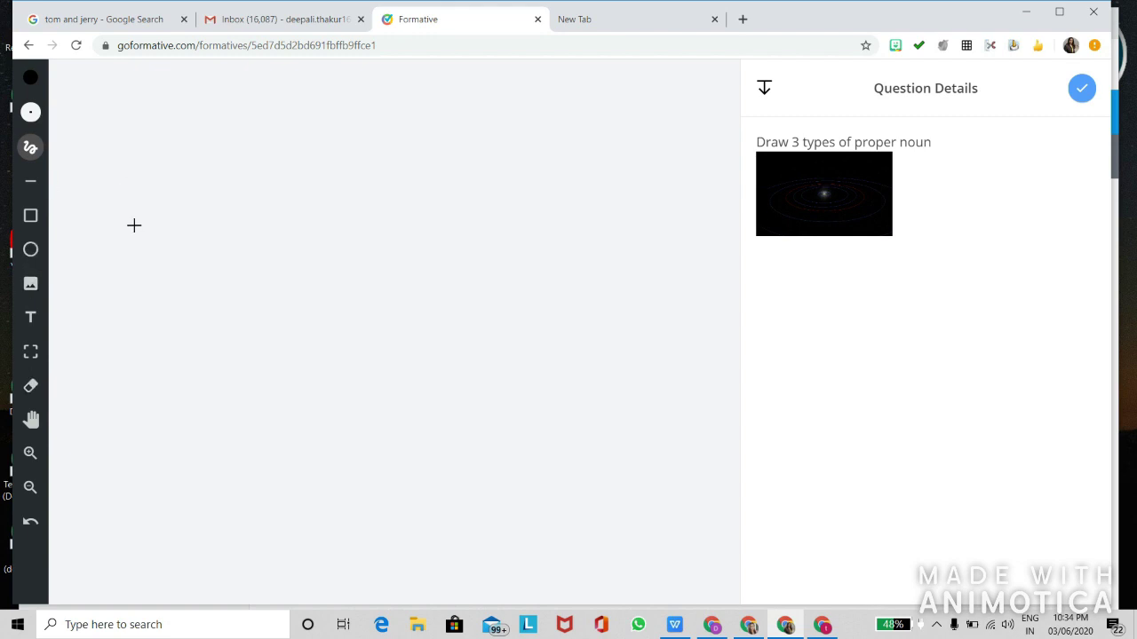
left_click(31, 82)
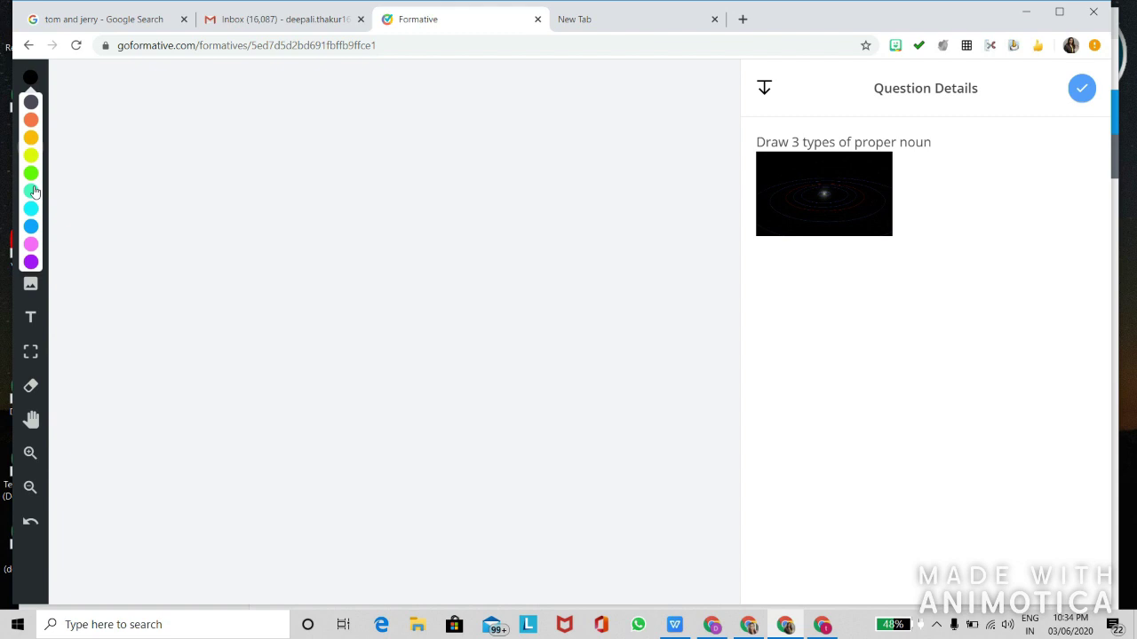
left_click(32, 137)
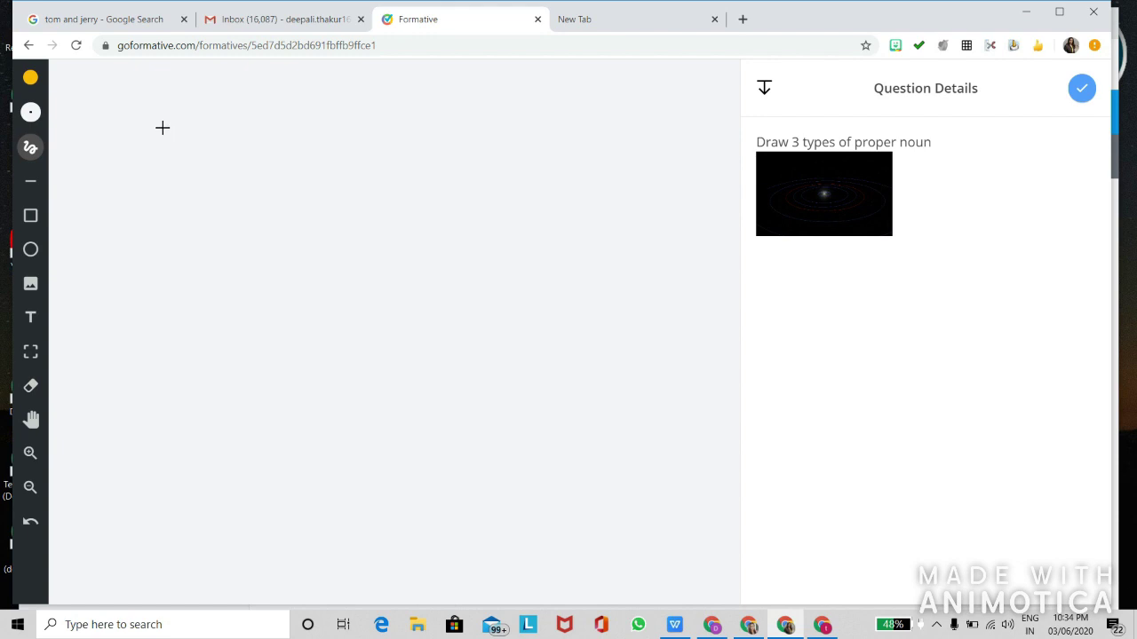
mouse_move(160, 128)
left_mouse_down()
mouse_move(170, 169)
mouse_move(184, 130)
mouse_move(157, 127)
mouse_move(182, 248)
left_mouse_up()
mouse_move(180, 203)
left_mouse_down()
mouse_move(203, 186)
mouse_move(160, 193)
left_mouse_up()
mouse_move(182, 246)
left_mouse_down()
mouse_move(165, 277)
mouse_move(199, 264)
mouse_move(205, 275)
left_mouse_up()
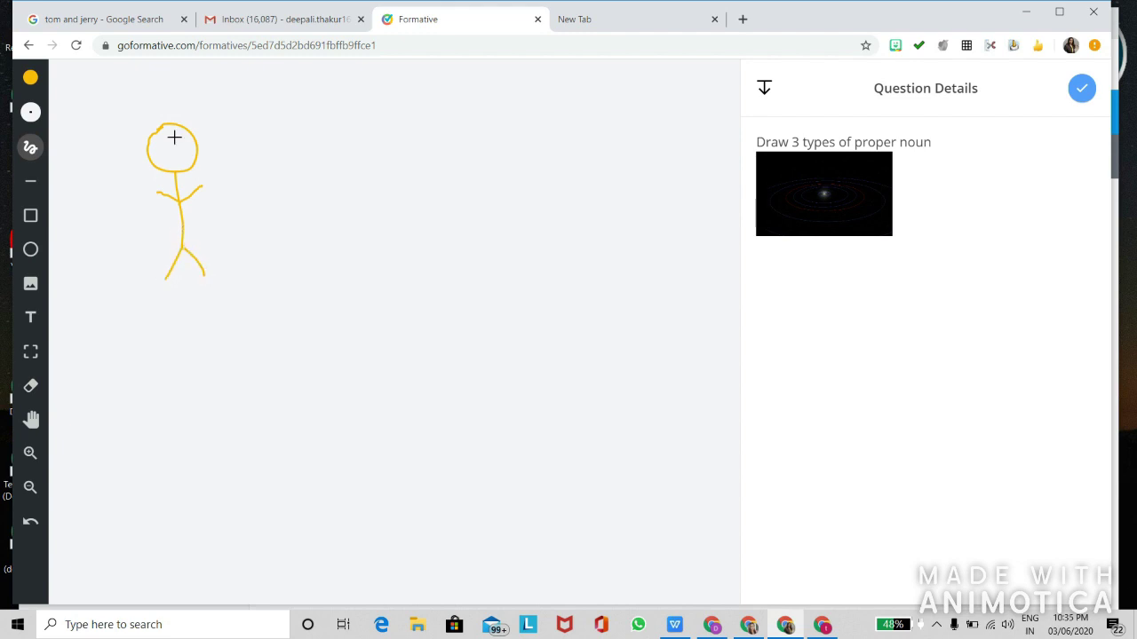
mouse_move(149, 135)
left_mouse_down()
mouse_move(145, 121)
mouse_move(172, 104)
mouse_move(196, 122)
mouse_move(193, 138)
left_mouse_up()
left_click(183, 142)
mouse_move(166, 157)
left_mouse_down()
mouse_move(228, 140)
mouse_move(248, 165)
mouse_move(245, 150)
mouse_move(261, 162)
mouse_move(266, 140)
mouse_move(287, 139)
mouse_move(274, 160)
mouse_move(284, 140)
mouse_move(294, 151)
mouse_move(292, 142)
mouse_move(328, 148)
left_mouse_up()
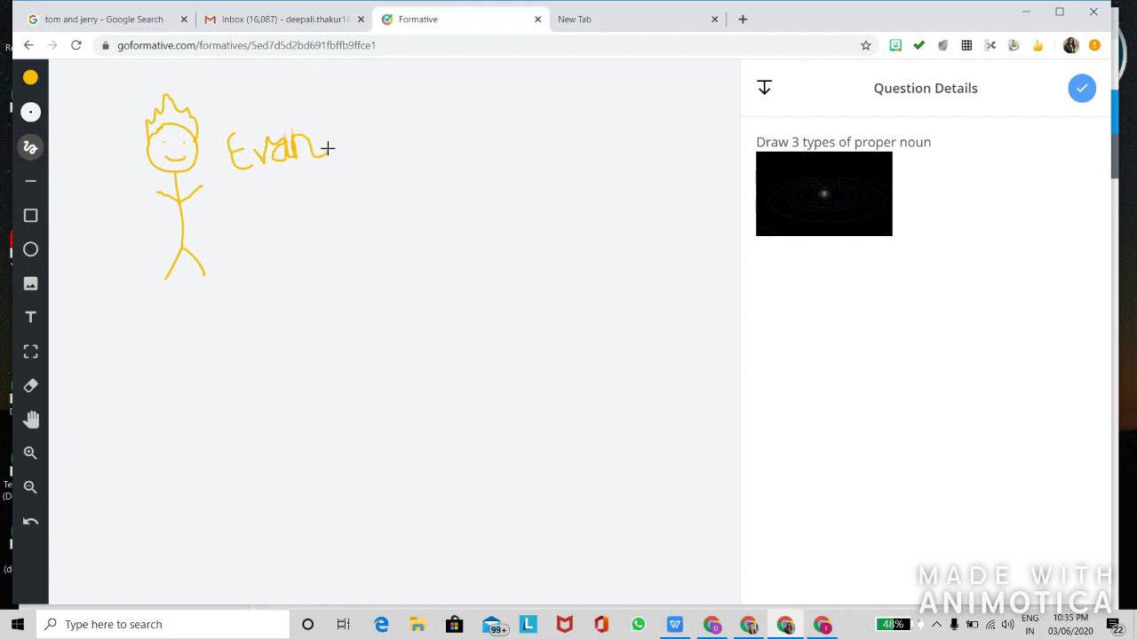
Step: Draw a yellow circle on the canvas to the right of the figure's handwritten name
left_click(30, 79)
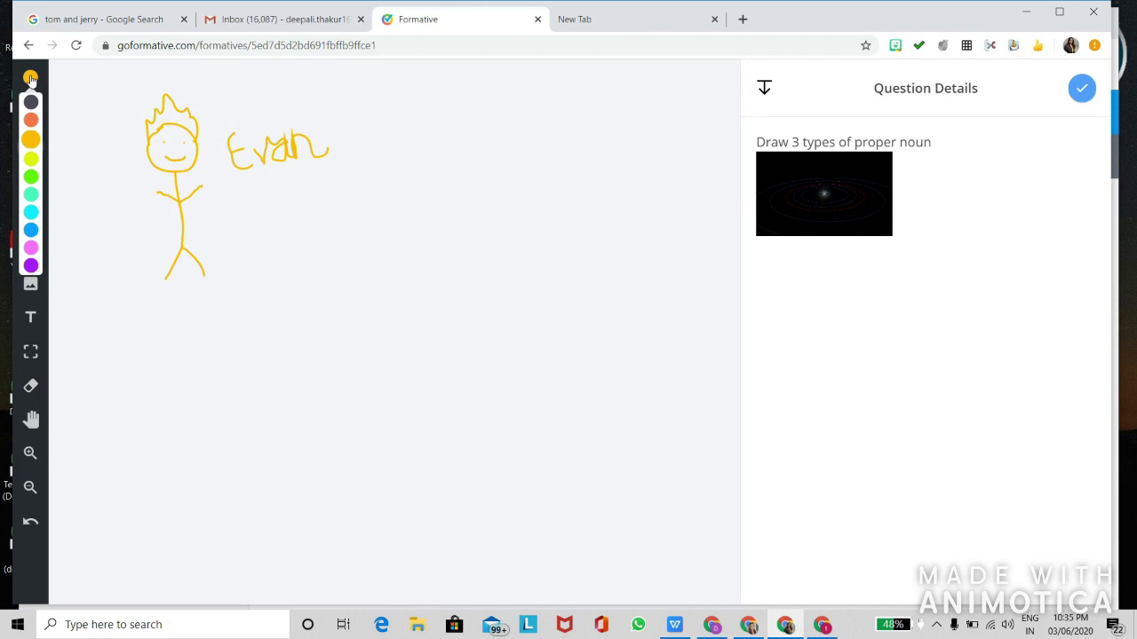
left_click(30, 142)
left_click(31, 79)
left_click(31, 161)
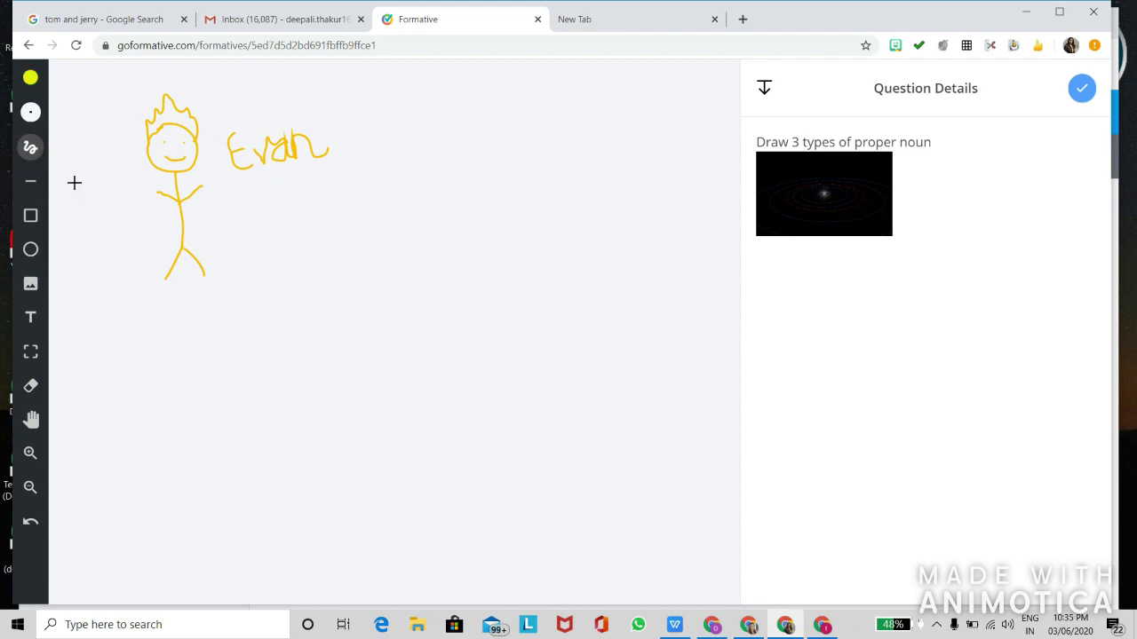
left_click(30, 250)
left_click_drag(406, 187, 494, 245)
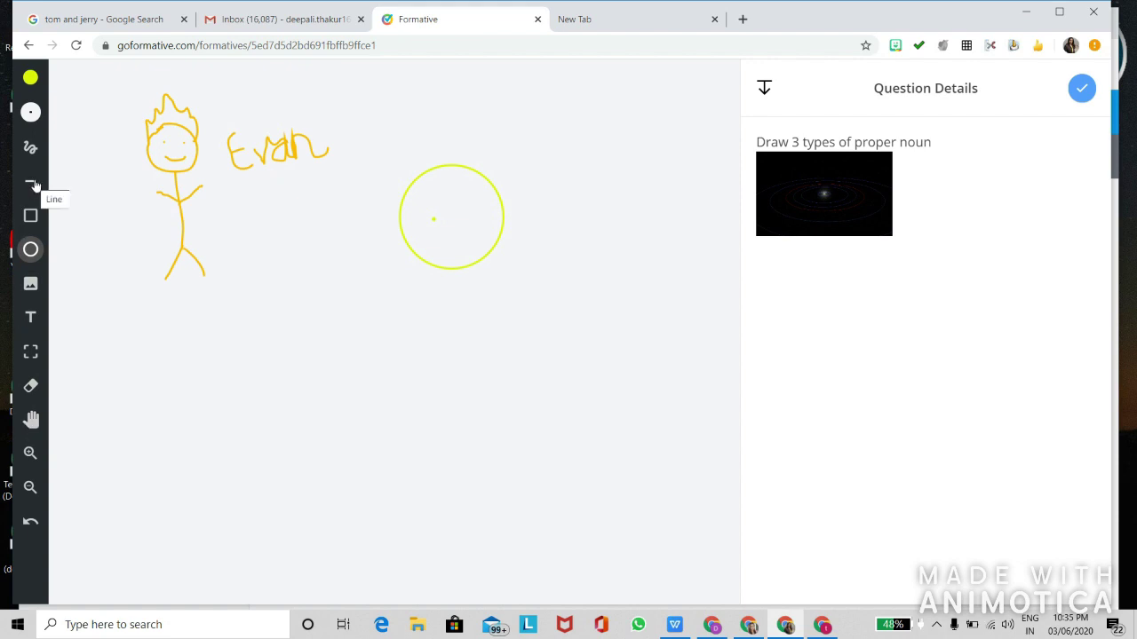
Step: Colour in the yellow circle freehand with the thickest line width, and erase the circle together with its fill
left_click(32, 151)
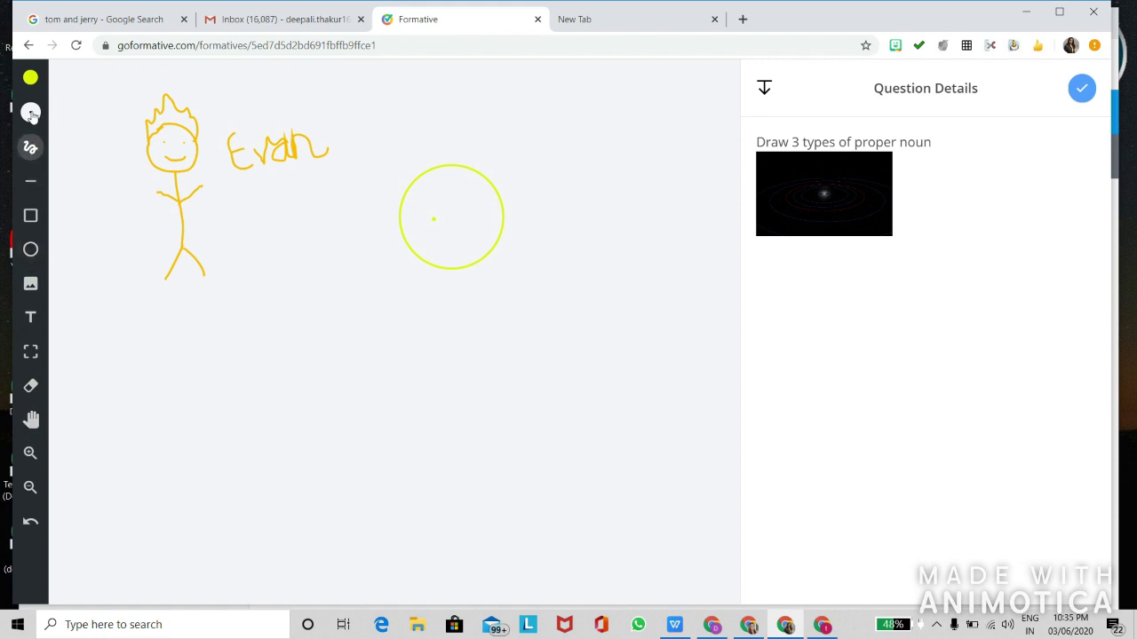
left_click(31, 114)
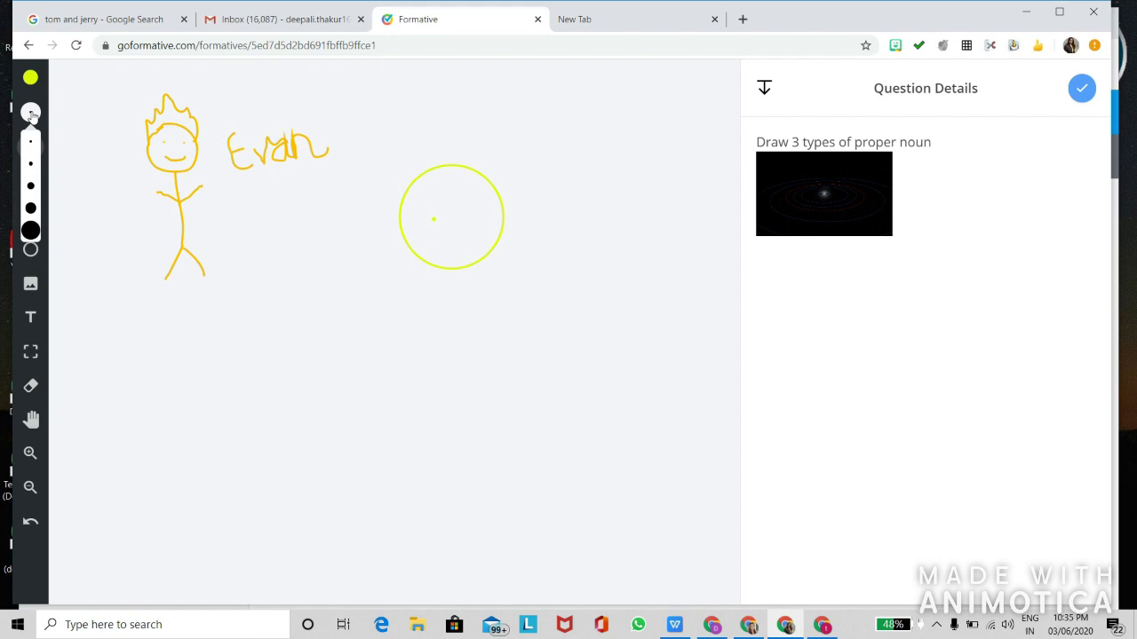
left_click(31, 233)
left_click(30, 79)
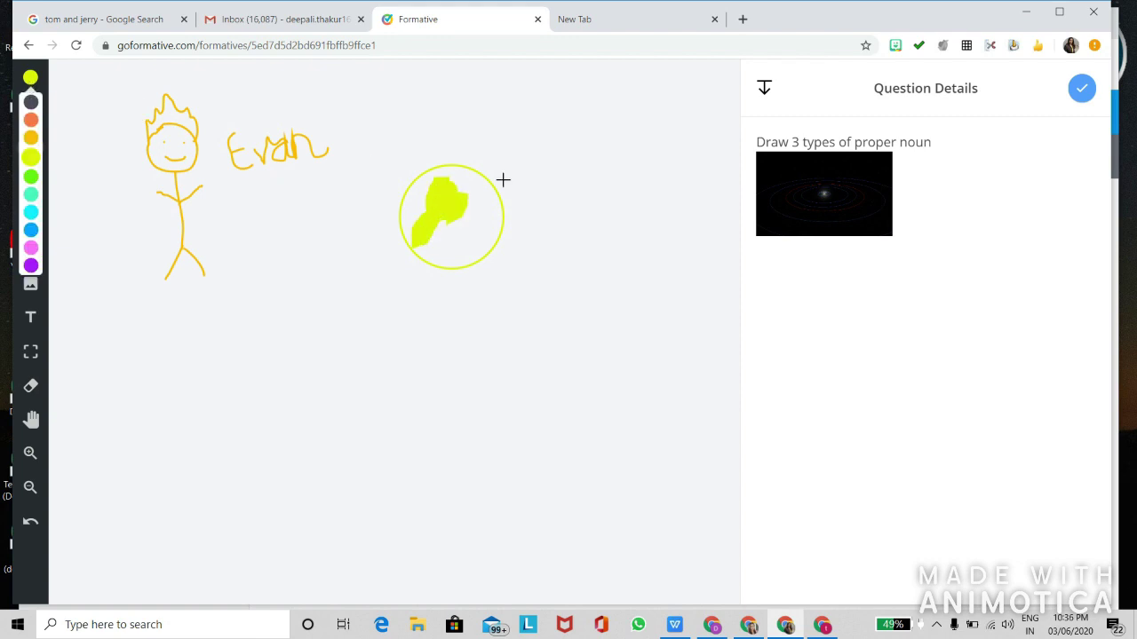
mouse_move(503, 180)
left_mouse_down()
mouse_move(418, 257)
mouse_move(510, 166)
mouse_move(418, 211)
mouse_move(497, 177)
mouse_move(435, 202)
mouse_move(449, 200)
mouse_move(418, 186)
mouse_move(406, 245)
mouse_move(477, 213)
mouse_move(449, 170)
mouse_move(403, 231)
mouse_move(472, 253)
left_mouse_up()
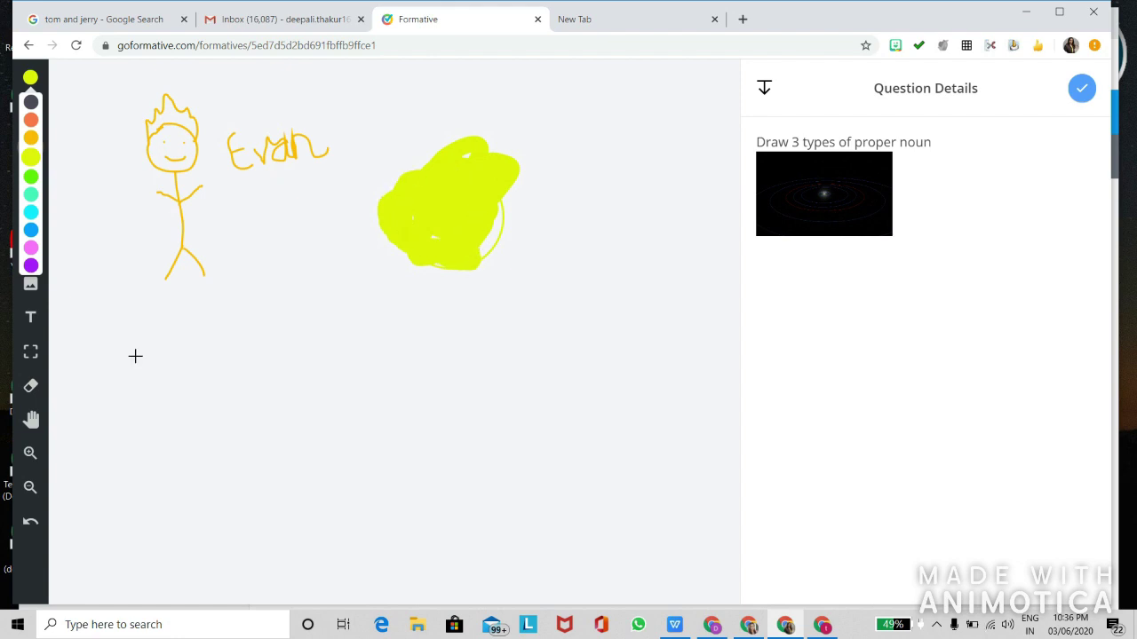
left_click(31, 387)
left_click(429, 198)
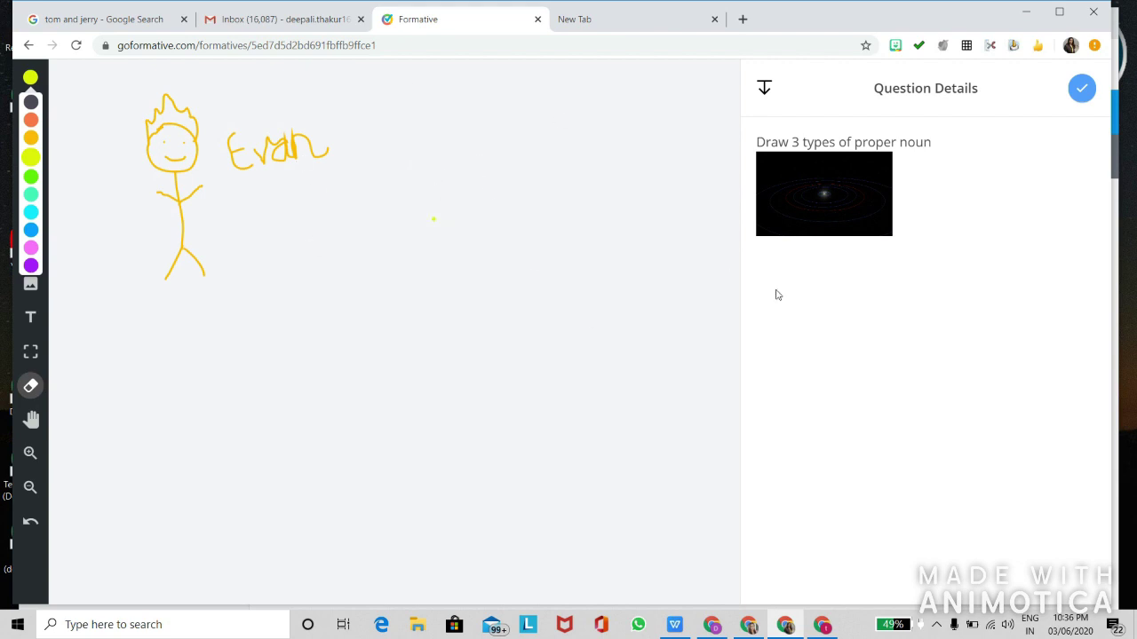
Step: Submit the guest responses with the finished drawing and exit the assignment
left_click(1081, 89)
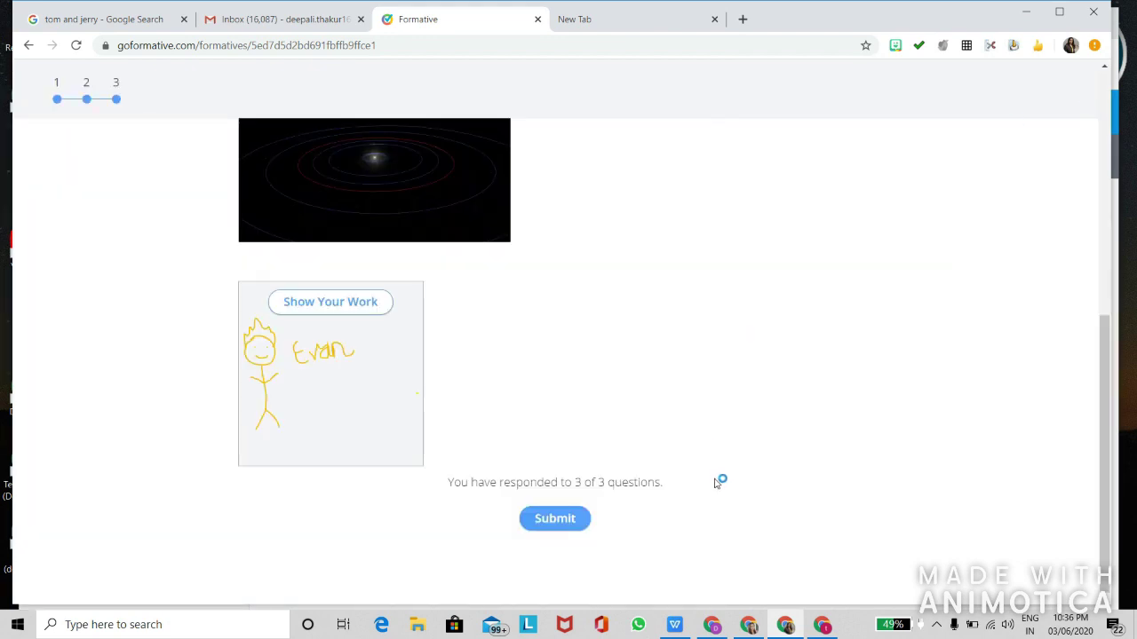
left_click(575, 522)
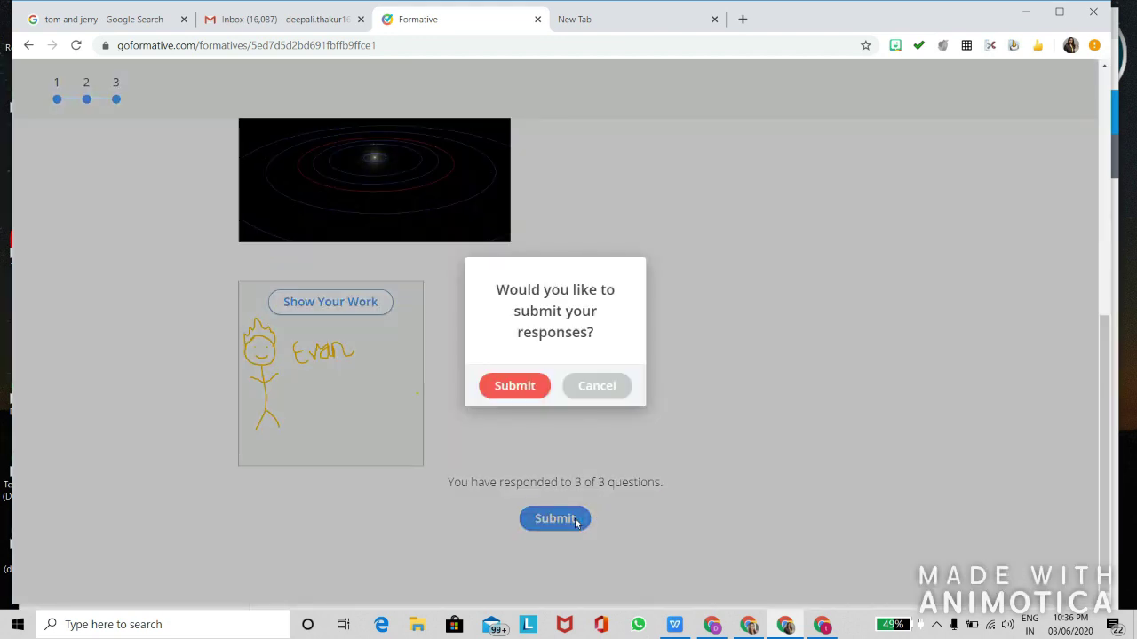
left_click(529, 385)
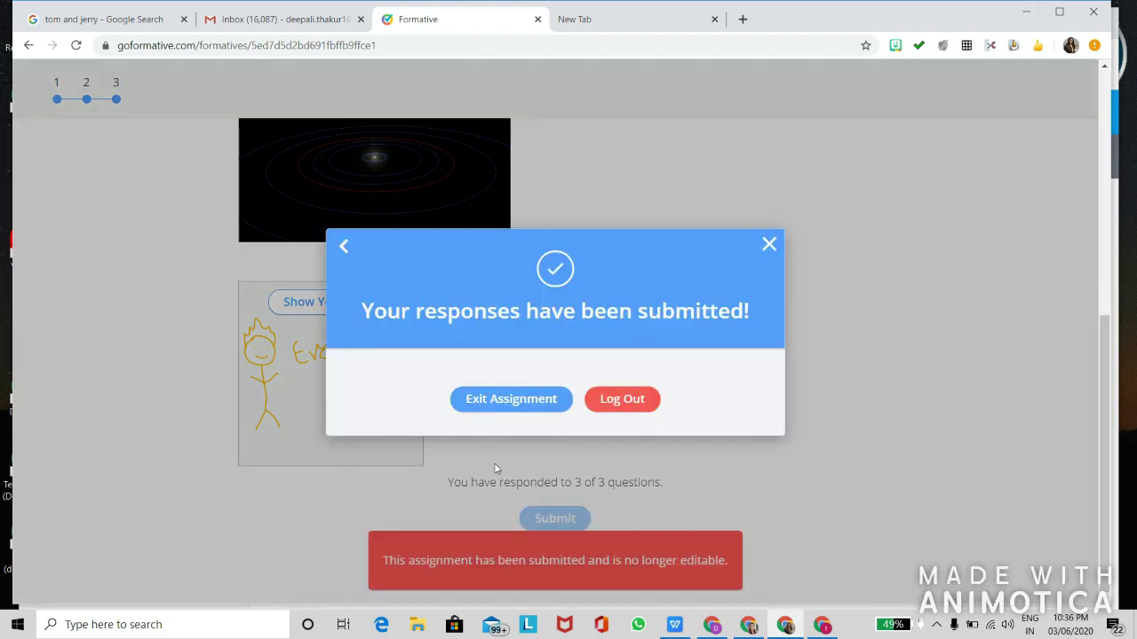
left_click(533, 410)
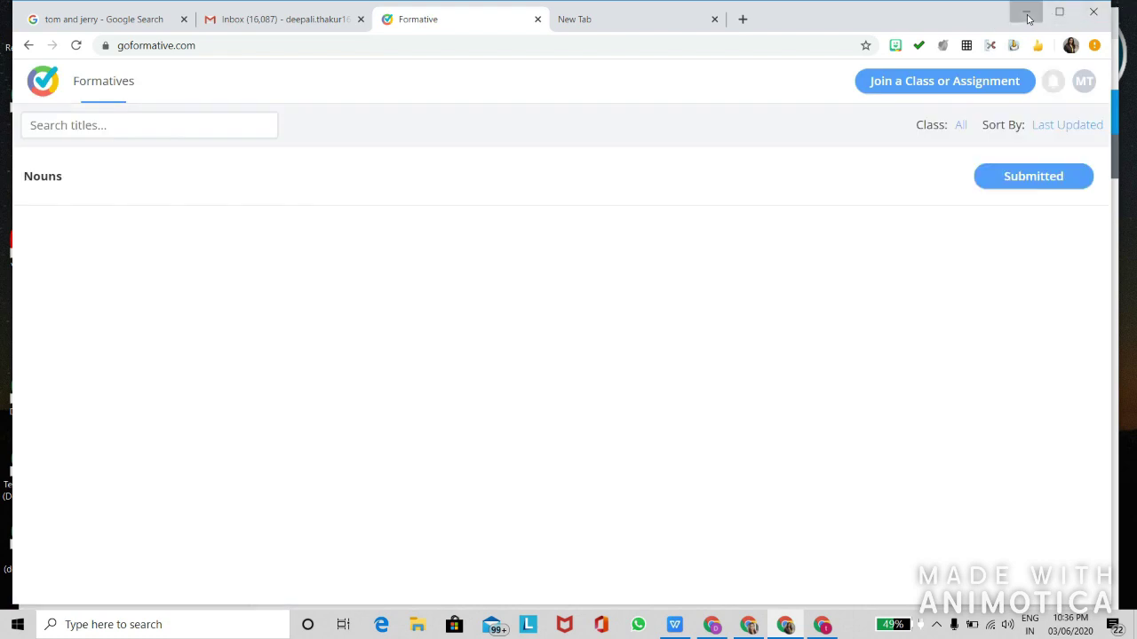
Step: Return to the teacher's results window and open the guest student's response to question 1
left_click(1027, 18)
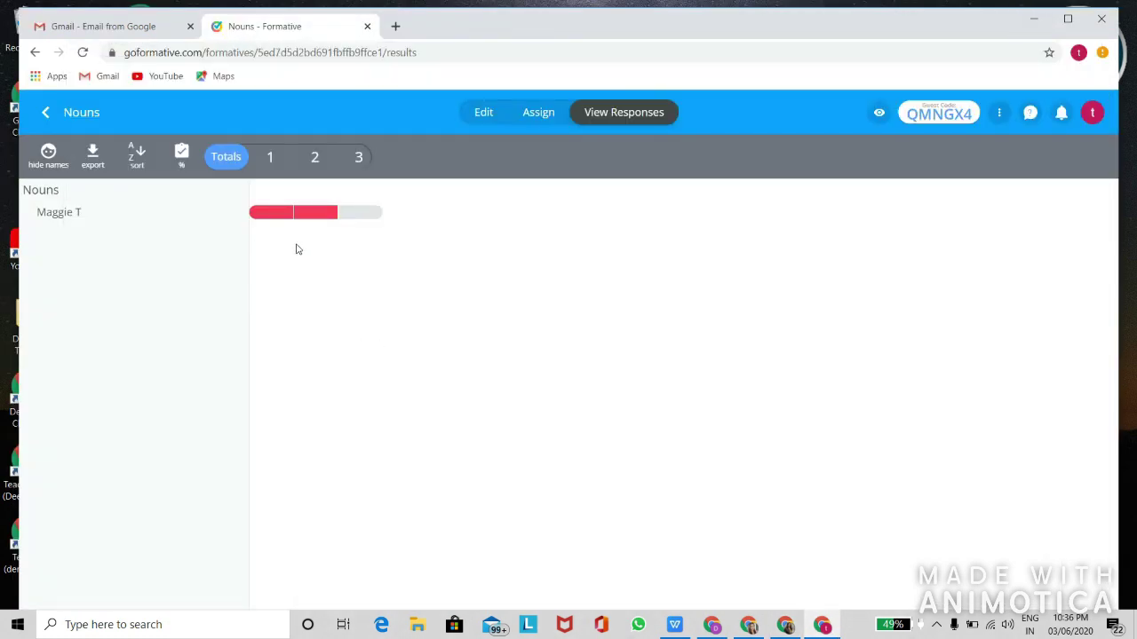
left_click(274, 213)
left_click(94, 215)
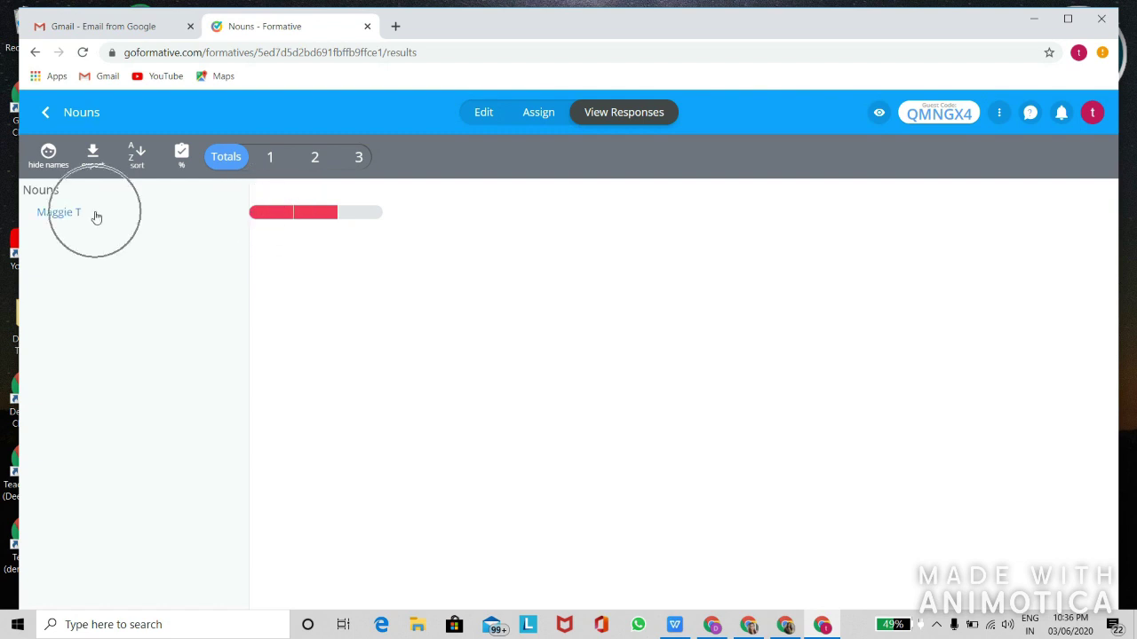
left_click(84, 222)
left_click(68, 222)
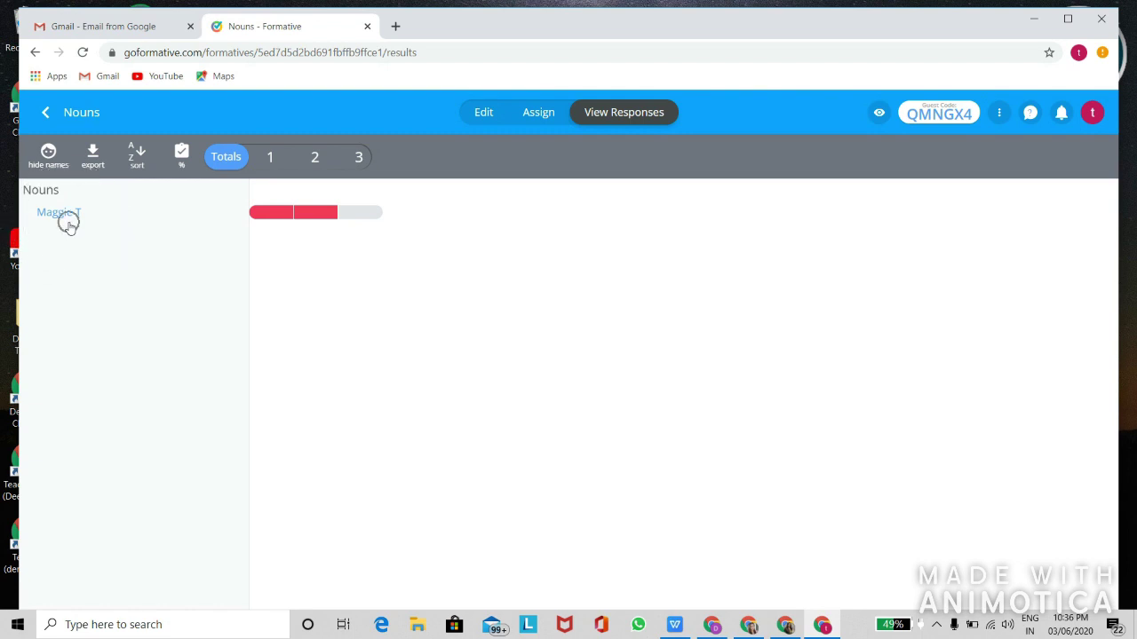
left_click(276, 221)
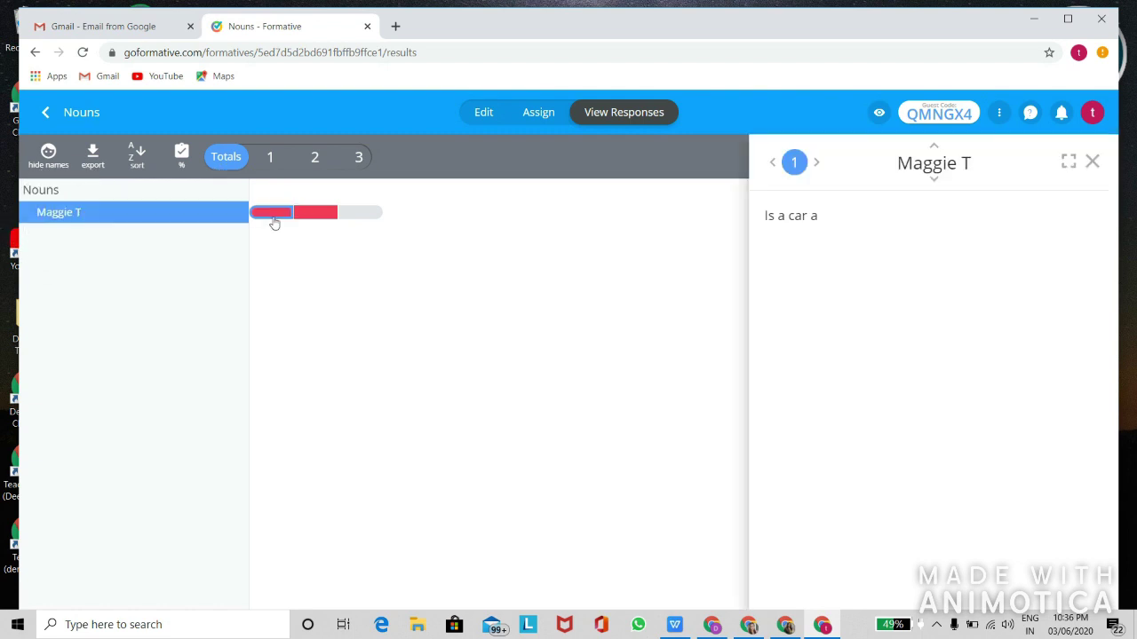
Step: Review the guest student's answers to questions 1, 2 and 3 one after another
left_click(271, 158)
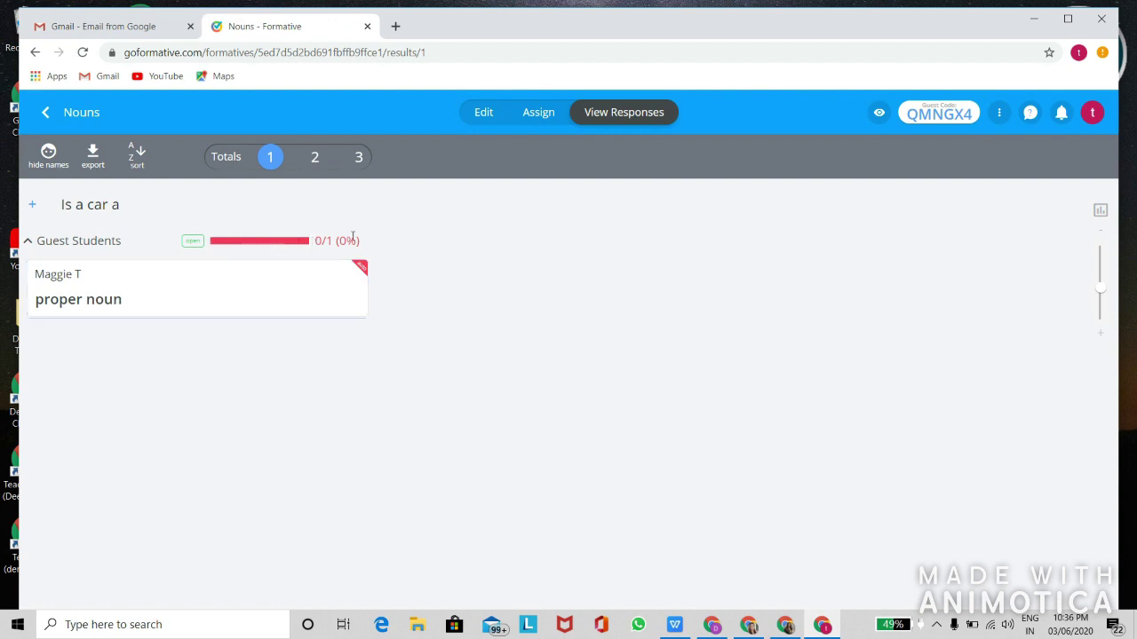
left_click(287, 243)
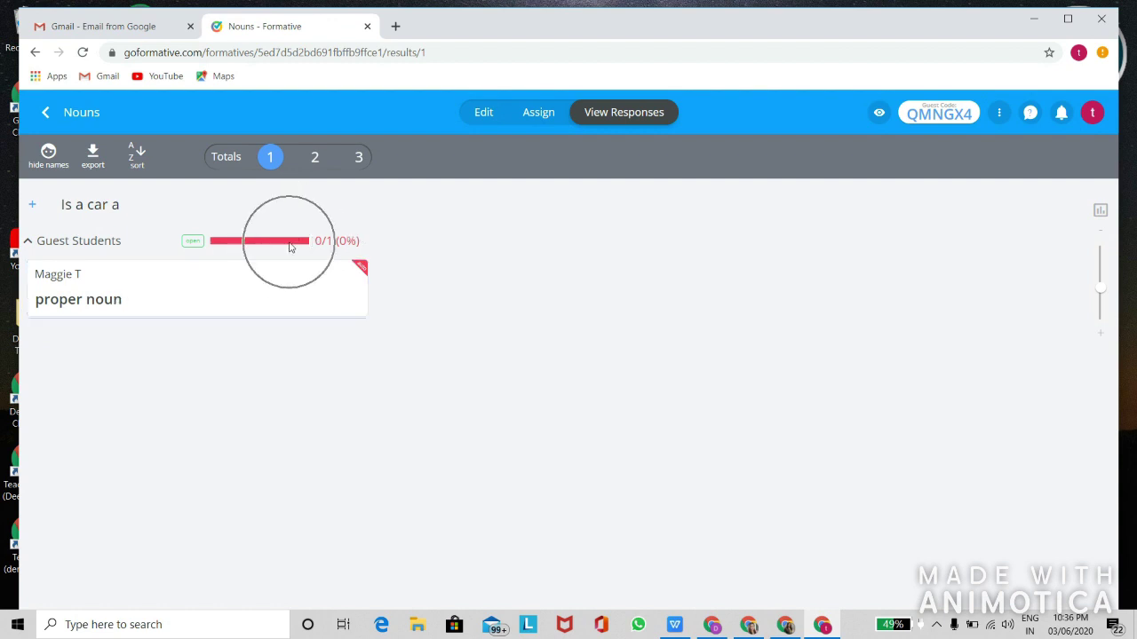
left_click(315, 159)
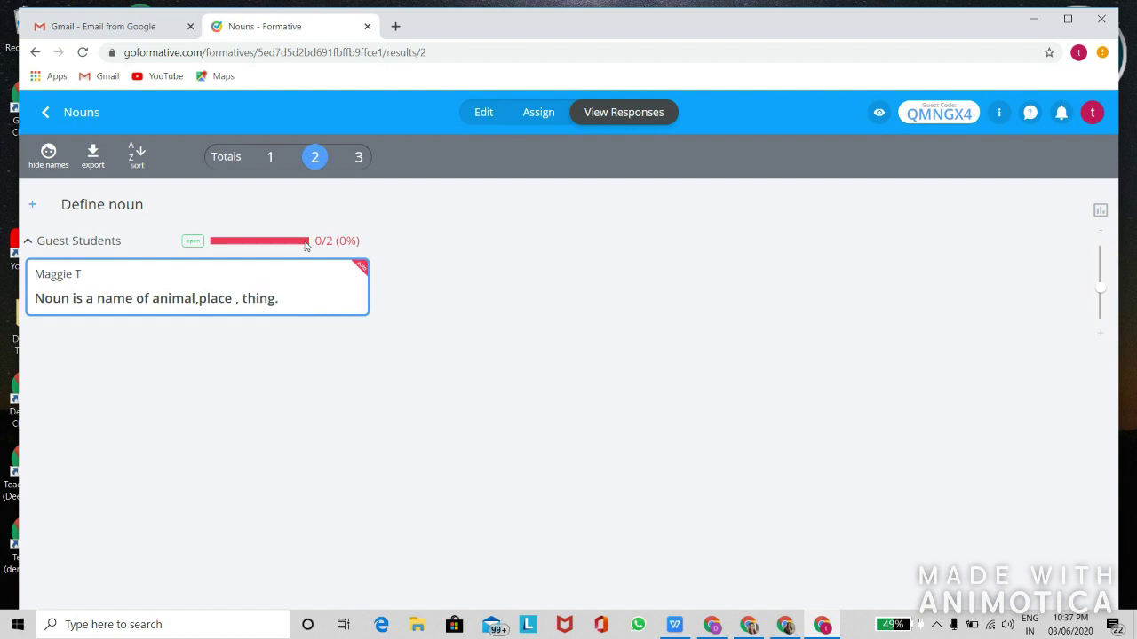
left_click(359, 157)
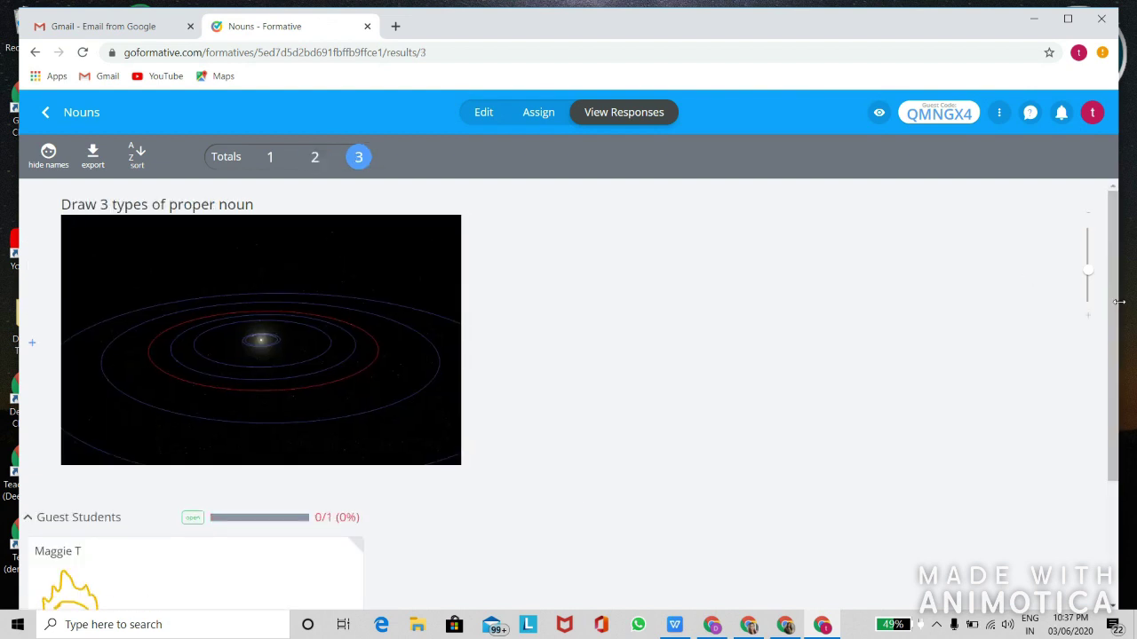
mouse_move(1115, 313)
left_mouse_down()
mouse_move(1118, 482)
mouse_move(1117, 358)
left_mouse_up()
Step: Show the response totals in points instead of percentages and hide the student names
left_click(222, 169)
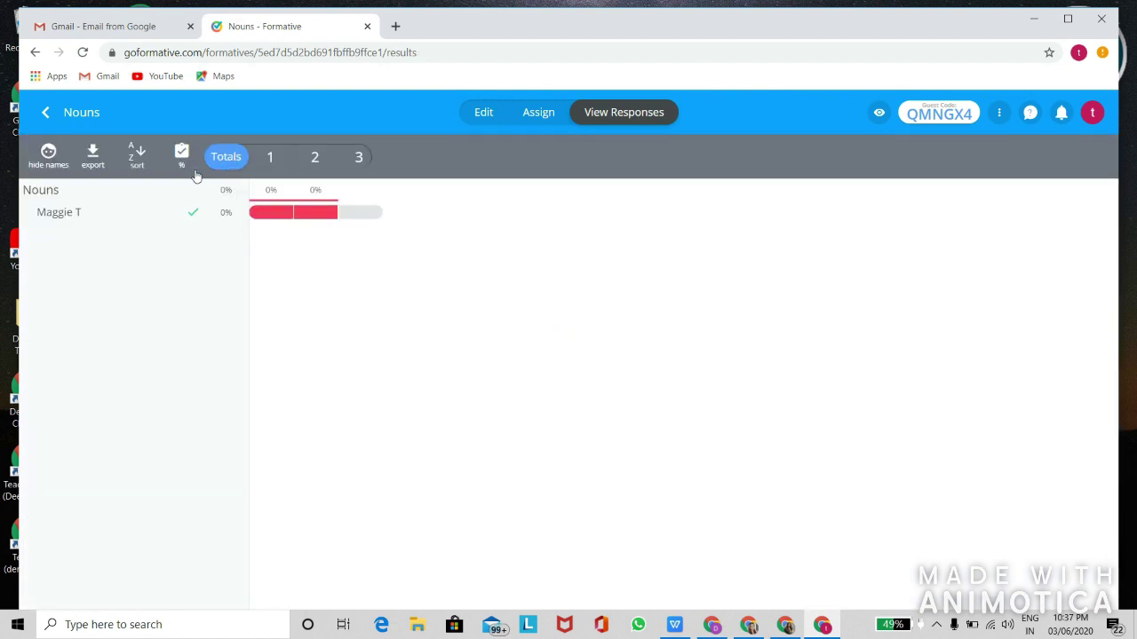
left_click(182, 167)
left_click(139, 166)
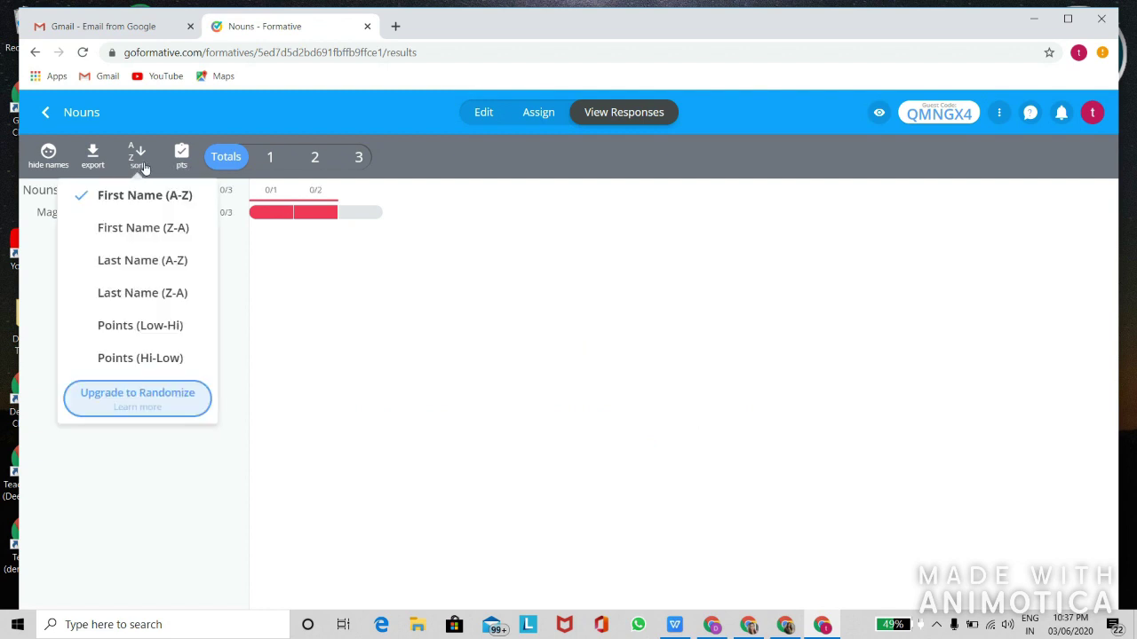
left_click(48, 165)
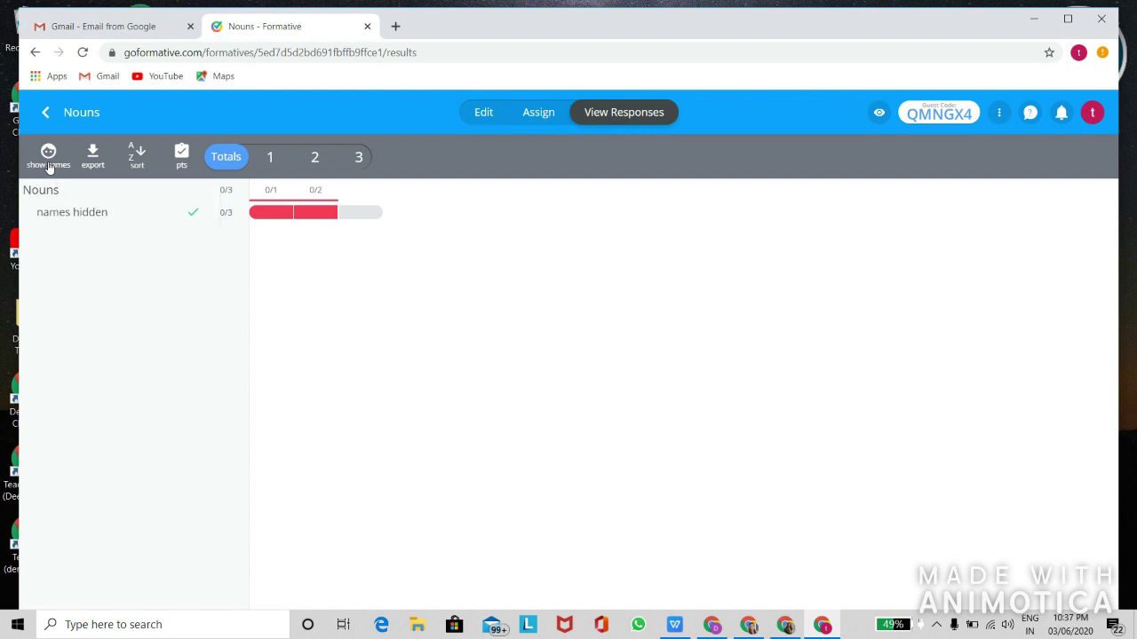